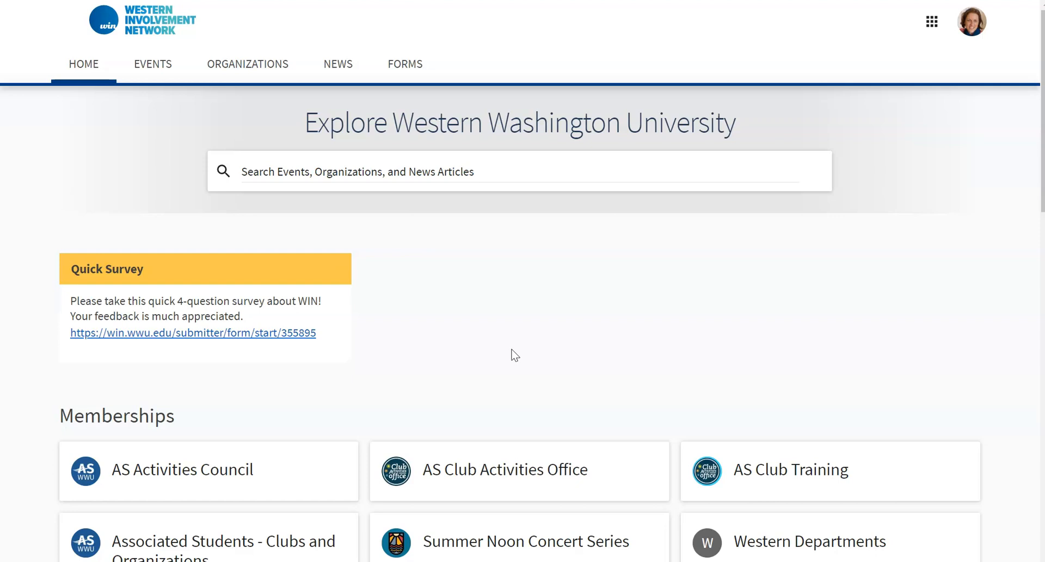
Open the AS Club Activities Office page from the memberships and switch to the Manage view
click(494, 470)
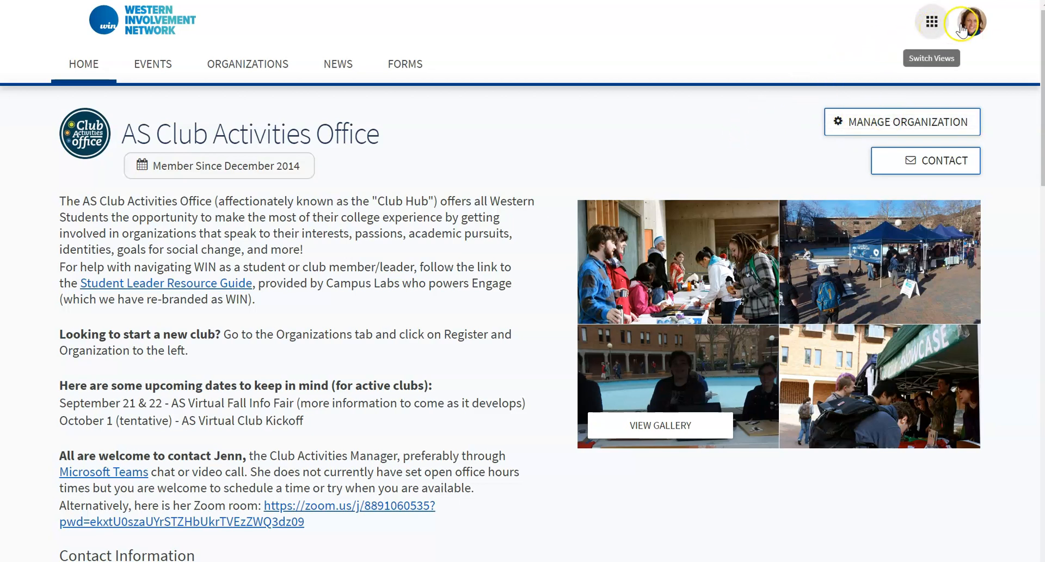
click(931, 20)
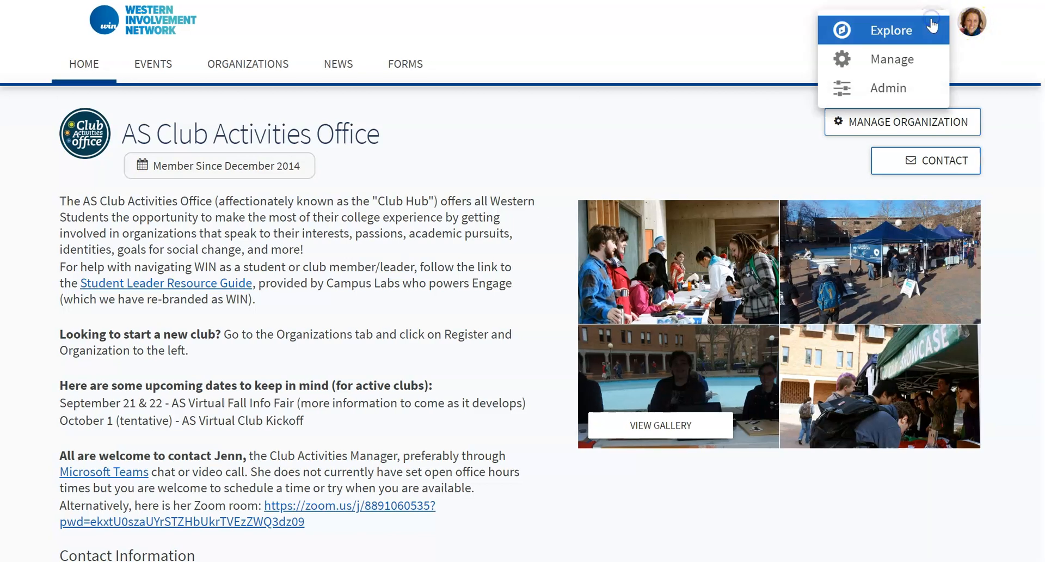
click(906, 61)
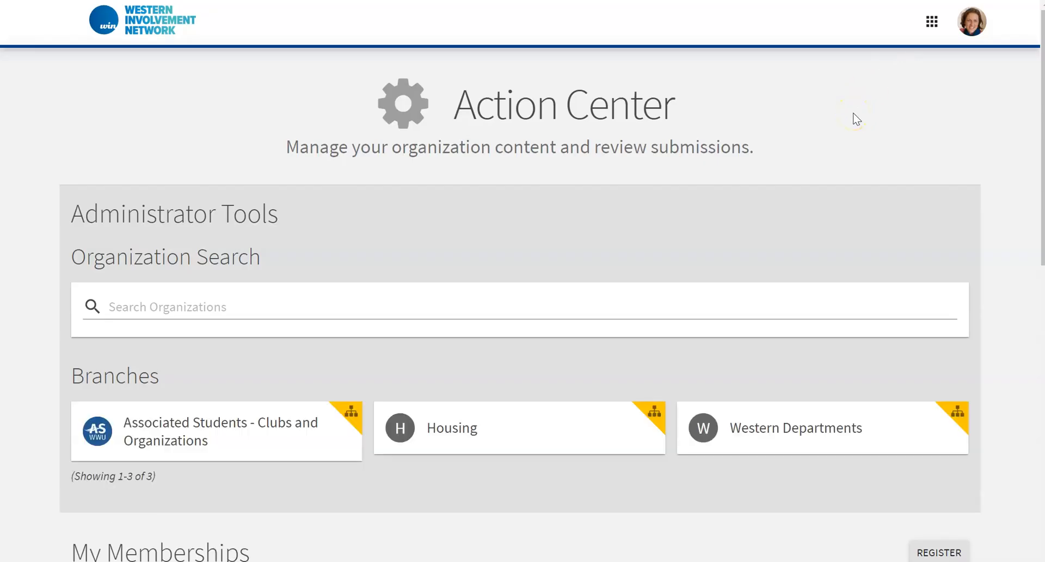
Open the AS Club Activities Office's management page from My Memberships in the Action Center
scroll(854, 113, down, 3)
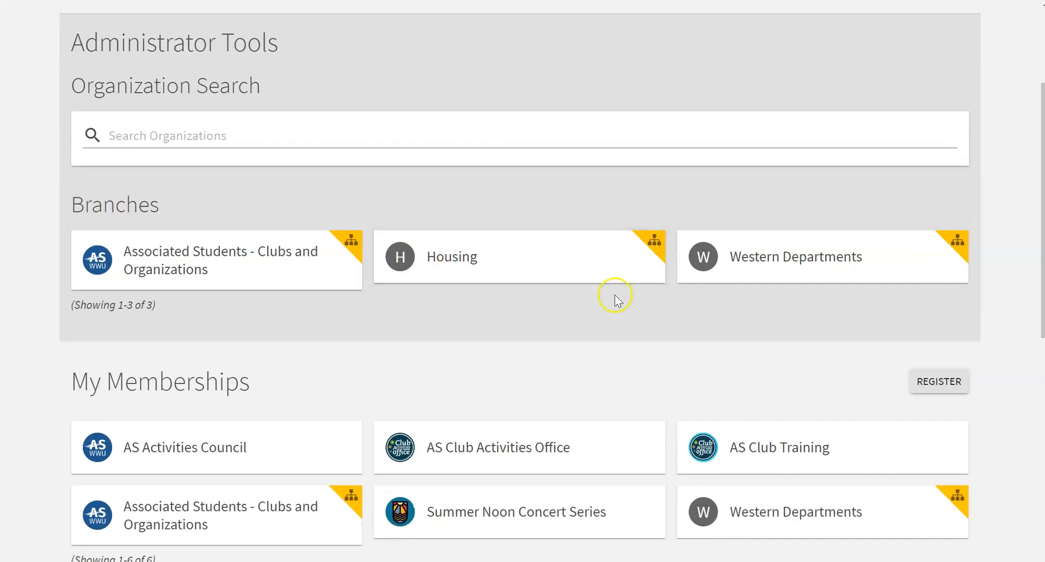
scroll(613, 296, down, 2)
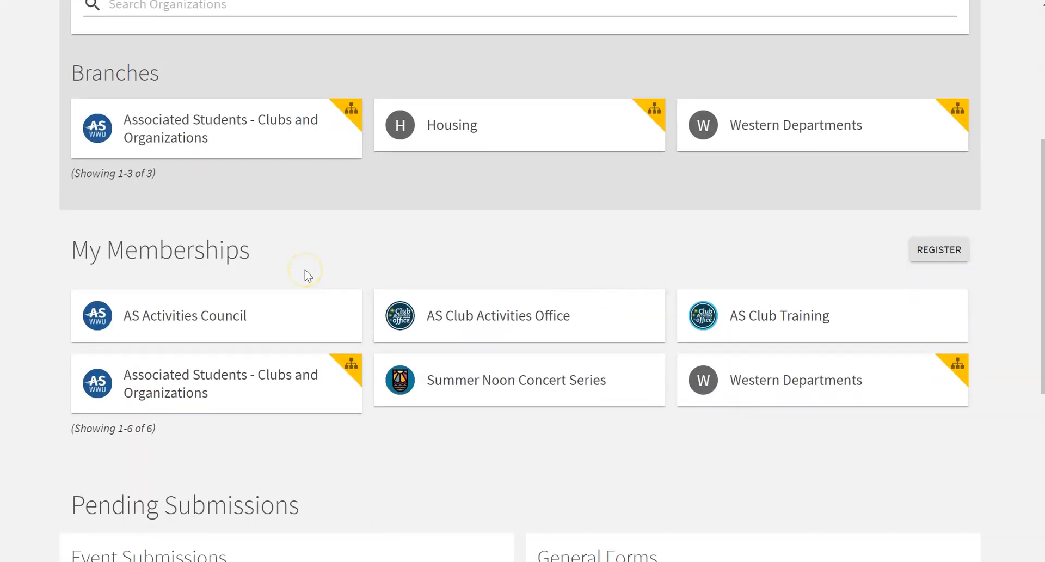
click(515, 315)
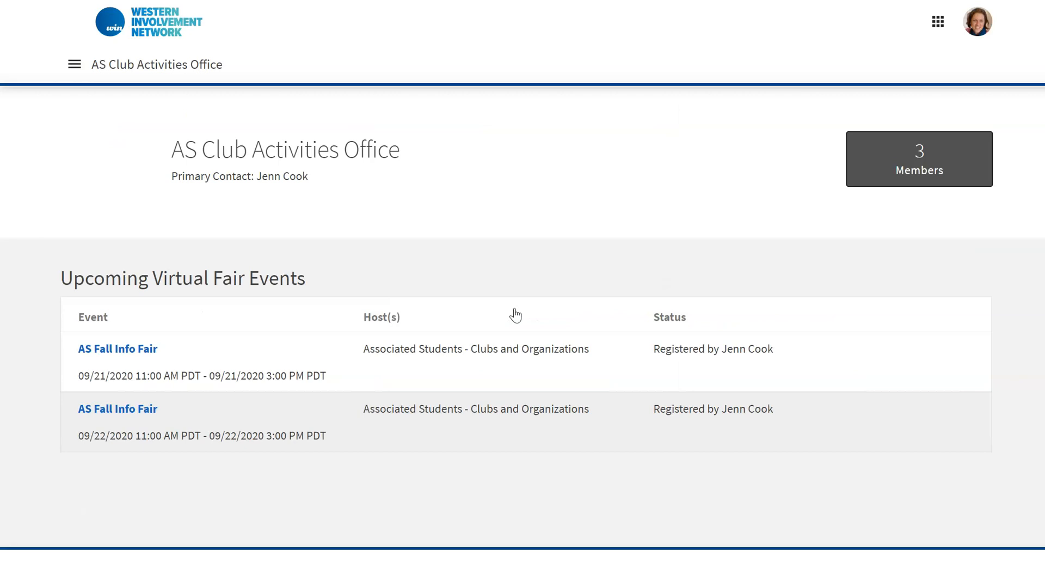
click(511, 311)
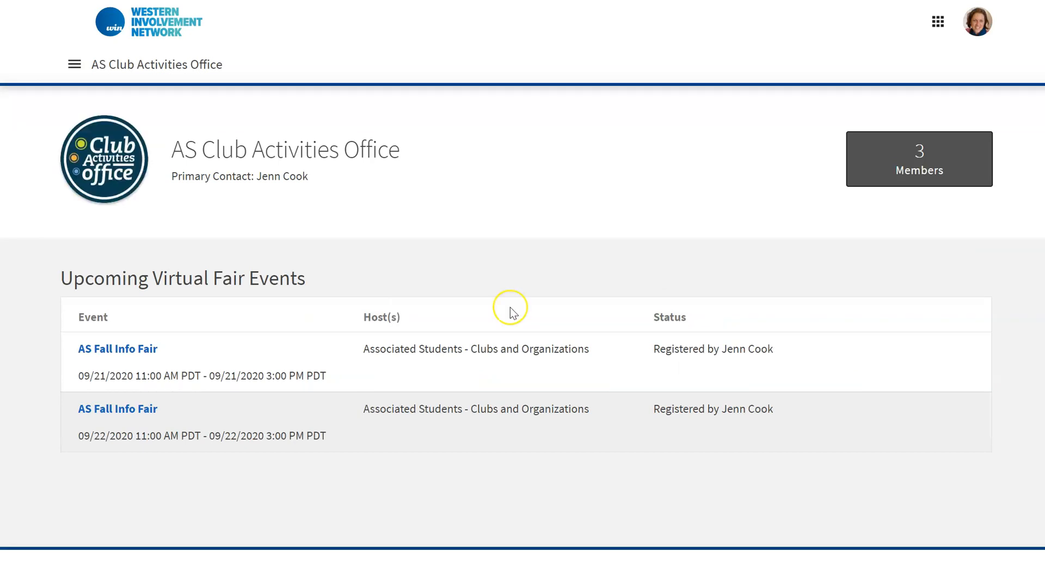
Open the organization's Roster from its organization tools
click(77, 206)
click(75, 65)
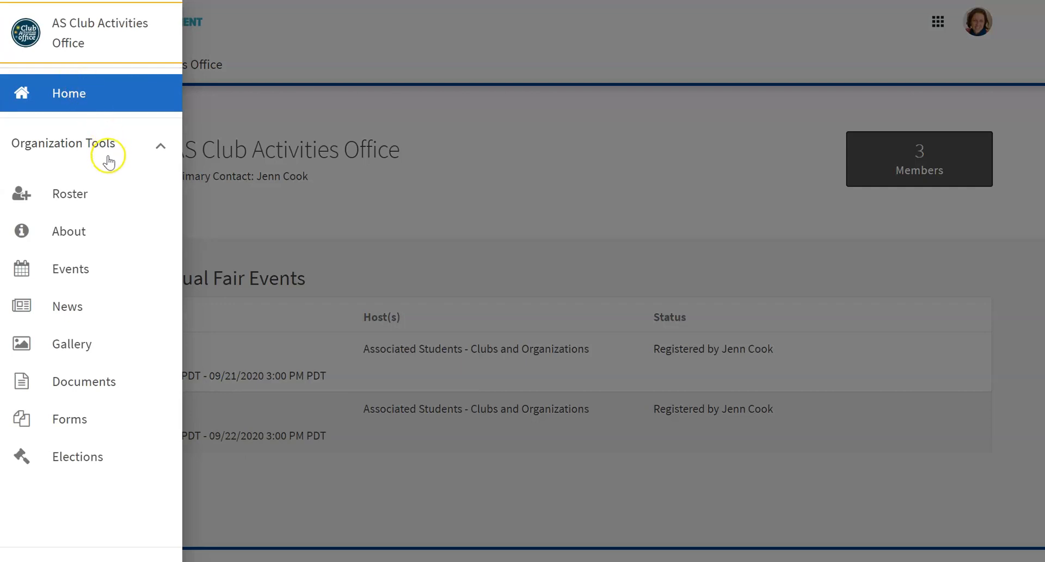
click(98, 194)
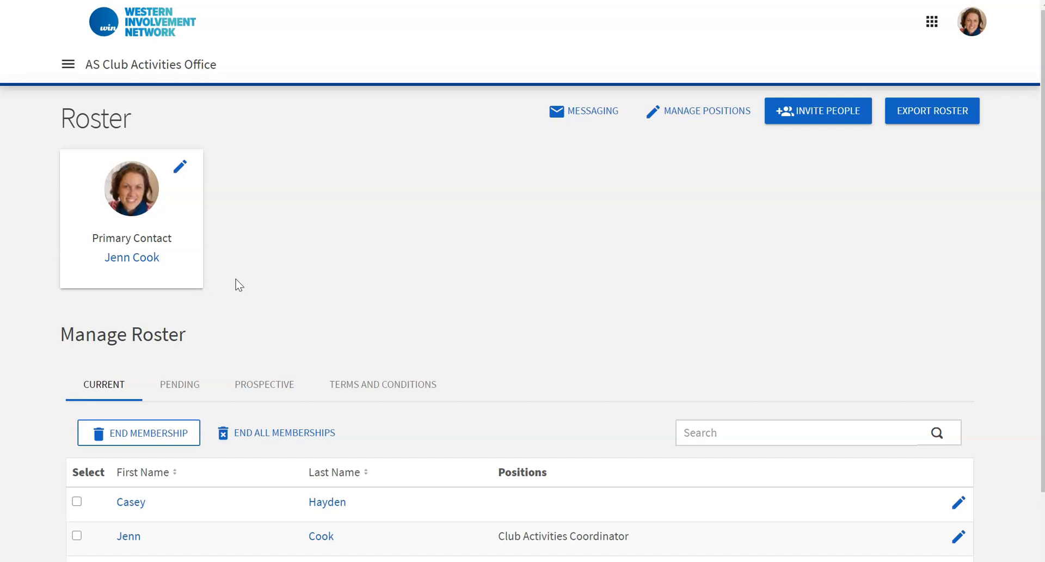
Check which members can be chosen as the roster's primary contact, and leave the selection without choosing anyone
click(247, 265)
click(180, 172)
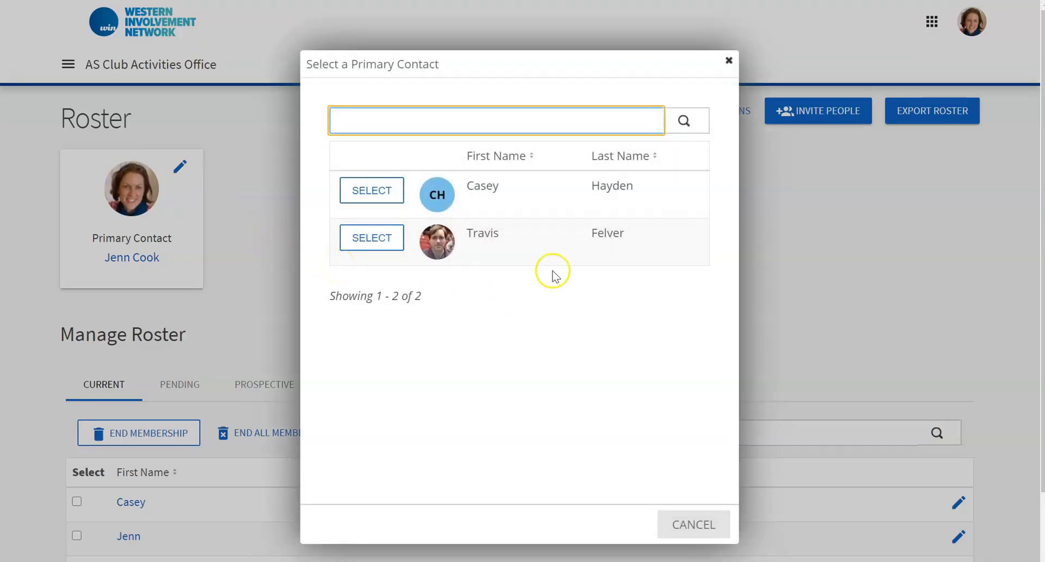
click(729, 61)
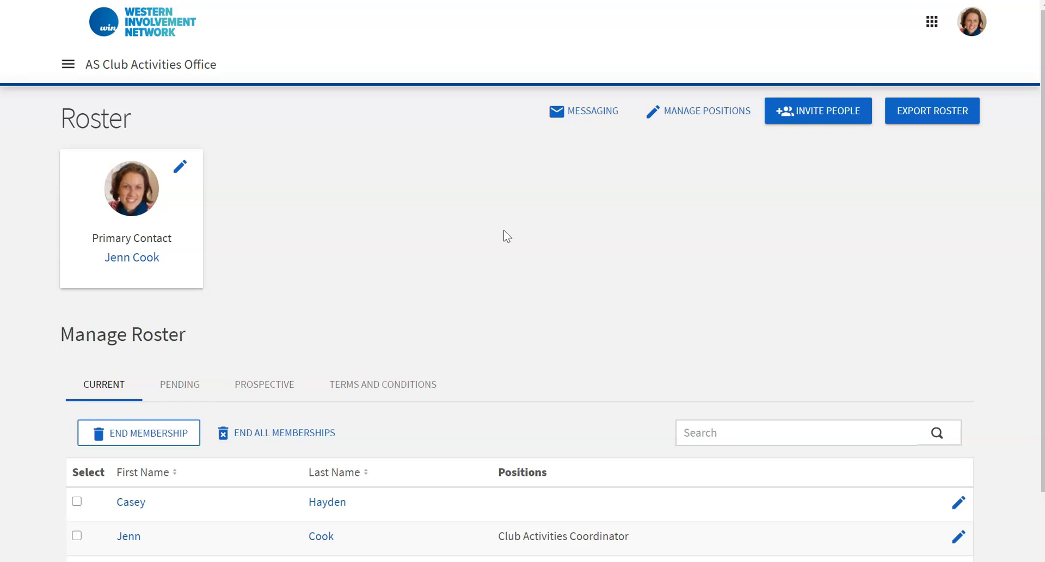
click(432, 223)
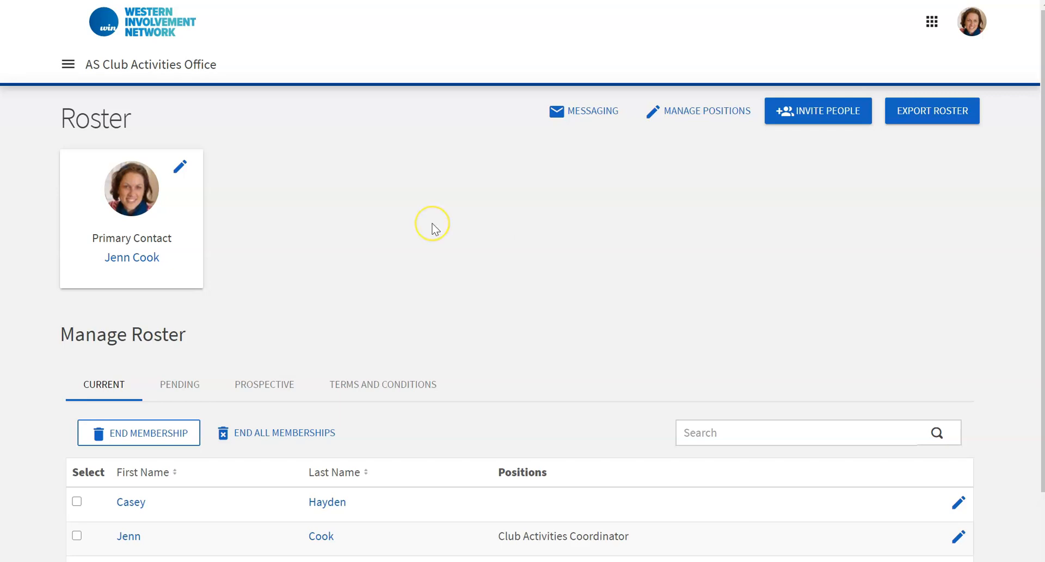
Open the A Capella Club's roster and look through its current members and their positions
click(932, 22)
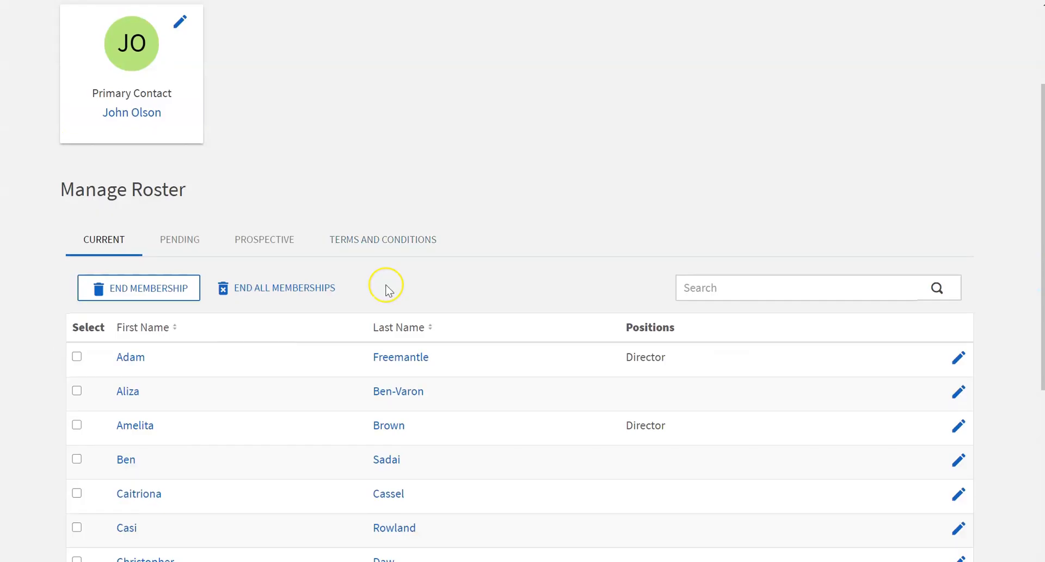
scroll(385, 283, down, 2)
scroll(386, 288, down, 2)
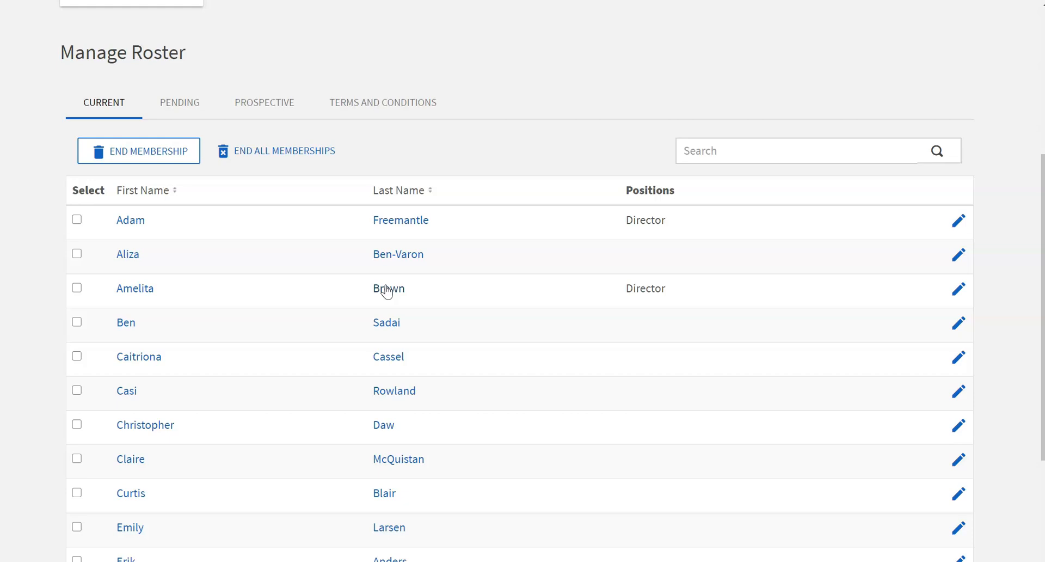
scroll(386, 291, down, 1)
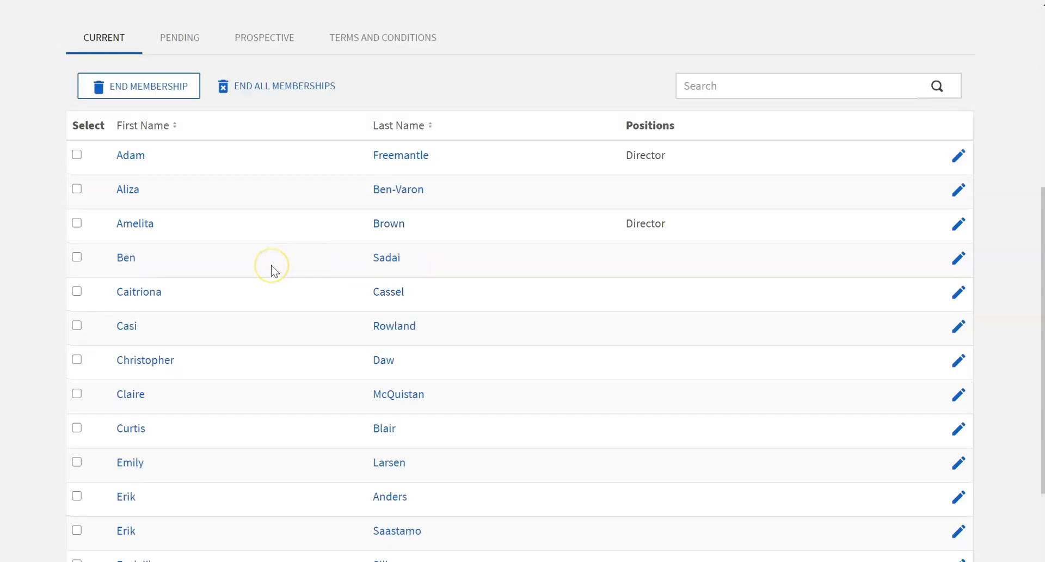
scroll(272, 269, down, 3)
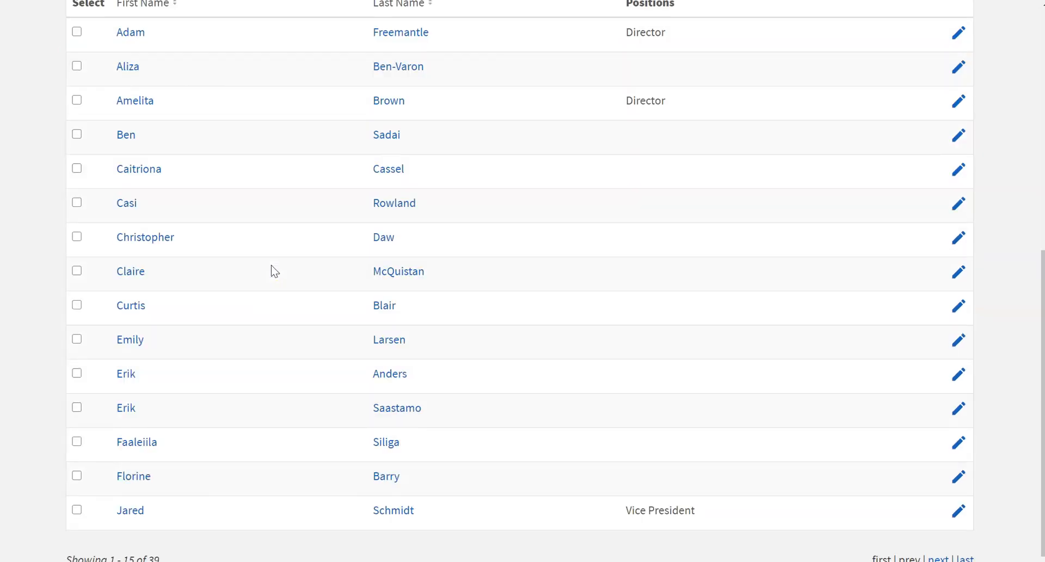
scroll(275, 271, up, 5)
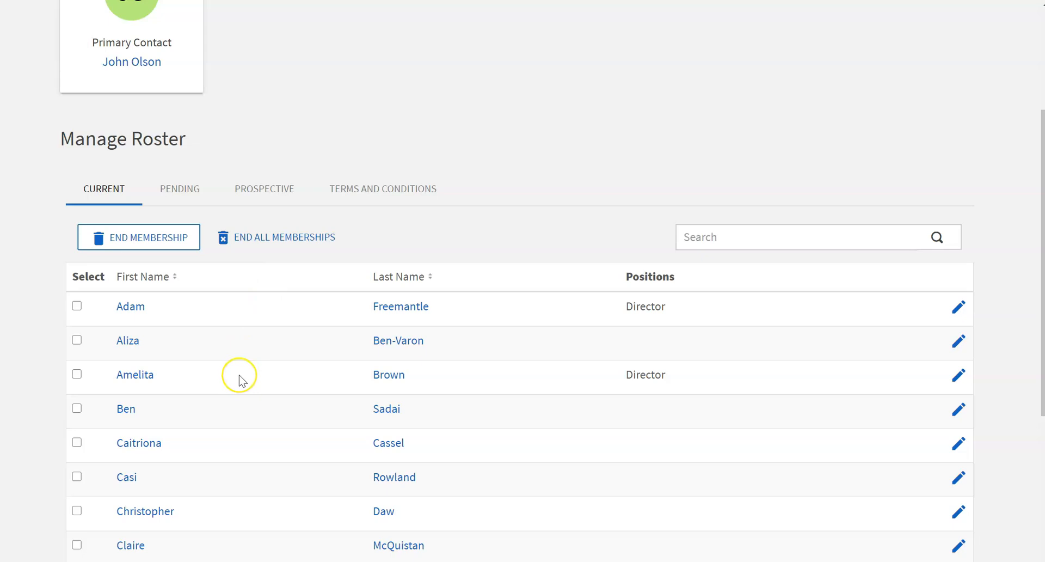
scroll(240, 376, down, 1)
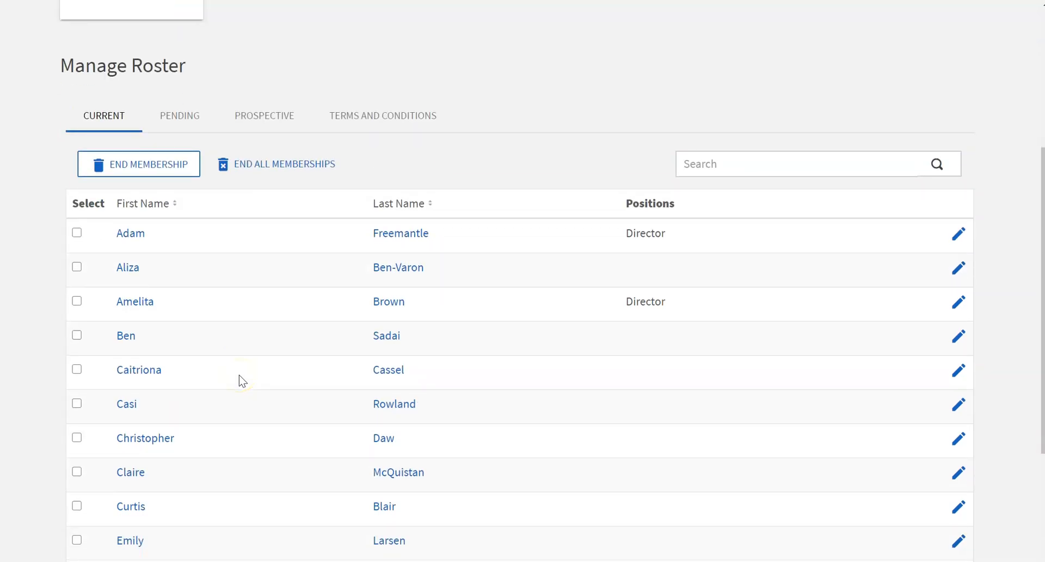
Select the second listed Director in the current roster and clear the selection again
click(76, 302)
click(77, 301)
Examine the roster's pending members, their invitation dates and the options for resending or deleting invitations
scroll(271, 301, up, 4)
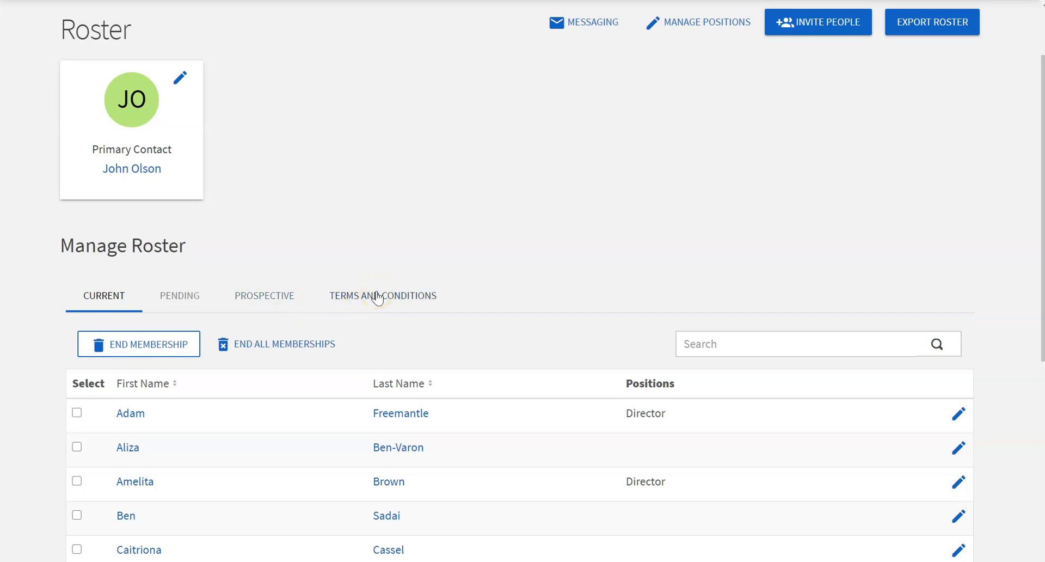
click(182, 301)
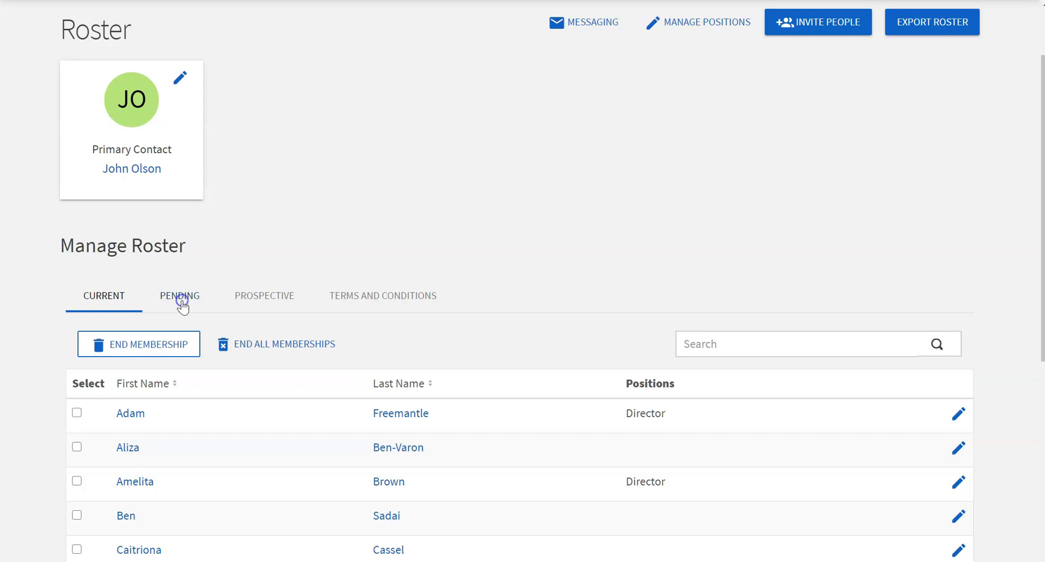
scroll(370, 302, down, 3)
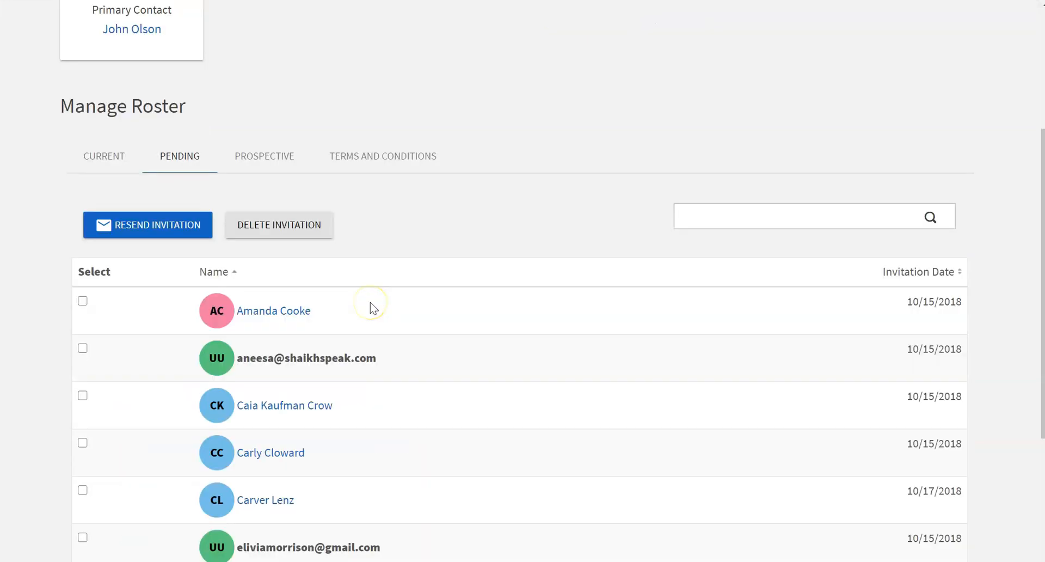
scroll(370, 303, down, 4)
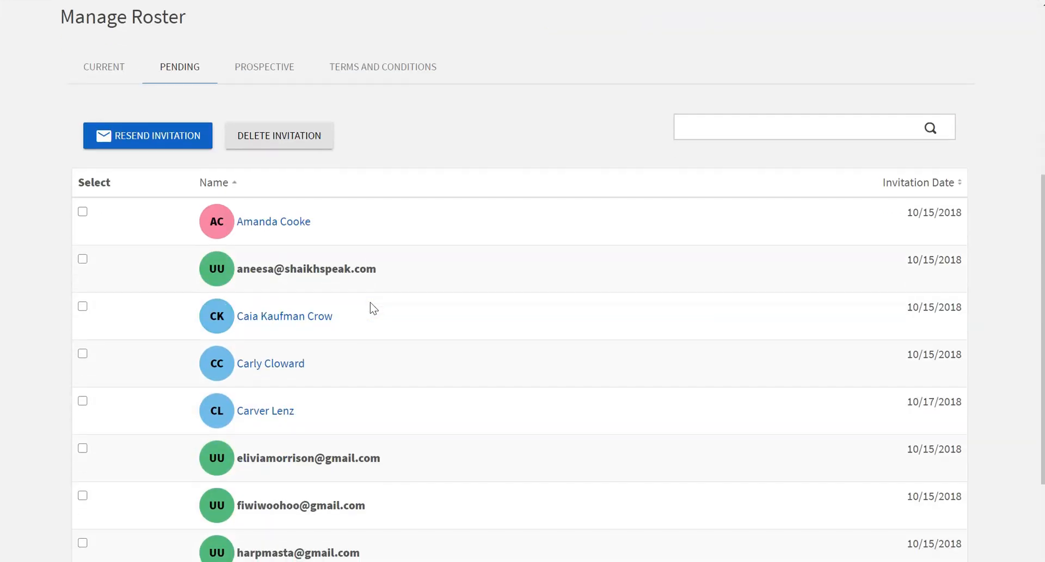
scroll(370, 302, up, 2)
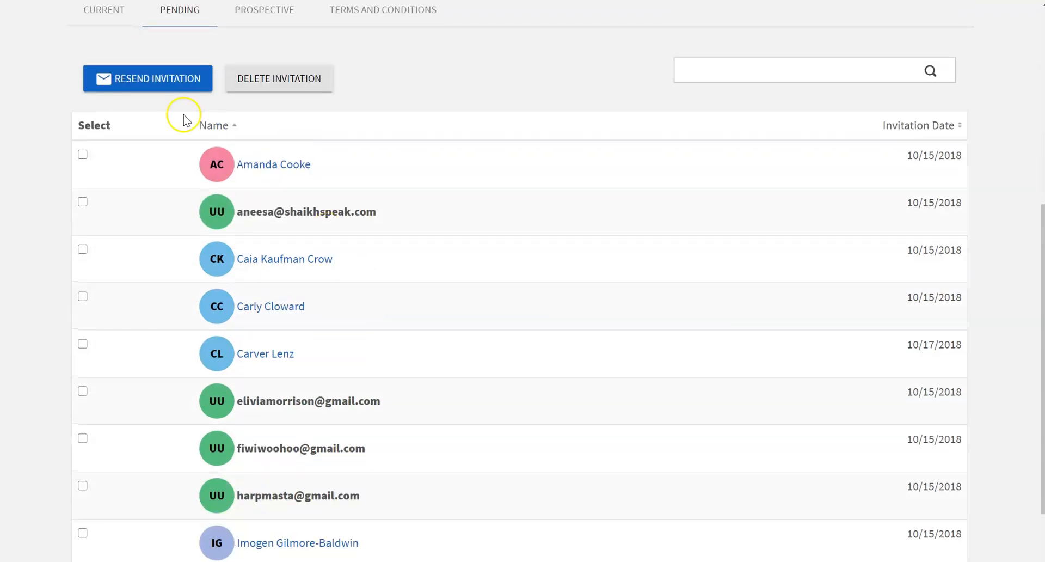
scroll(410, 196, up, 2)
scroll(410, 196, down, 3)
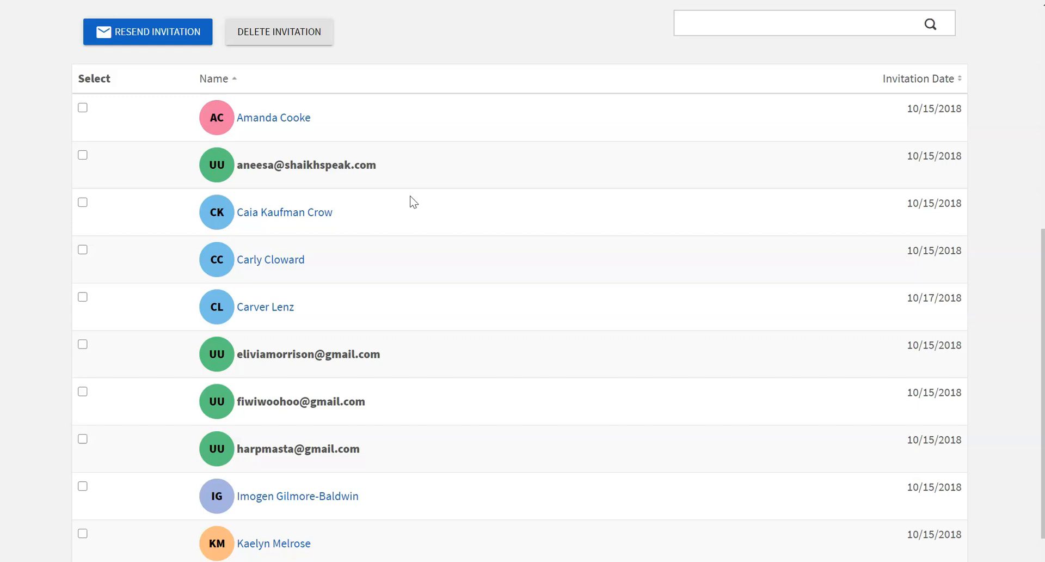
scroll(412, 202, down, 1)
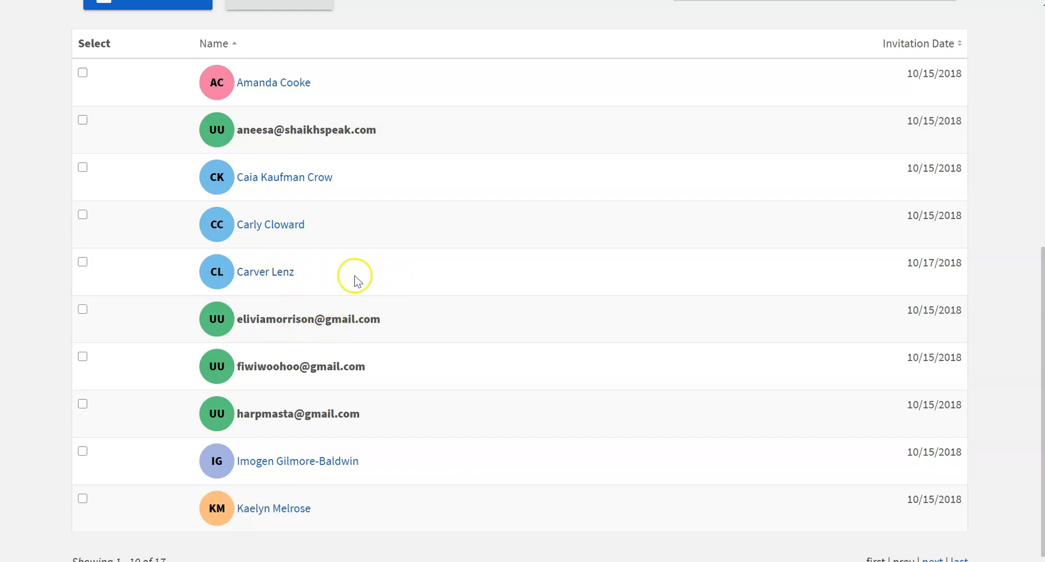
Check the roster's prospective members and return to the list of current members
scroll(354, 280, up, 3)
click(260, 93)
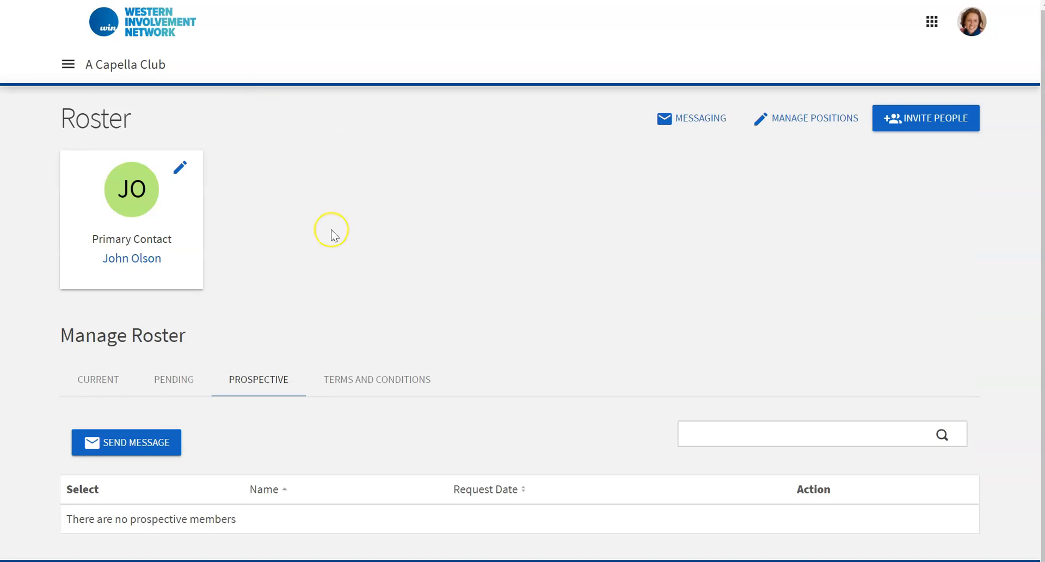
scroll(331, 230, down, 1)
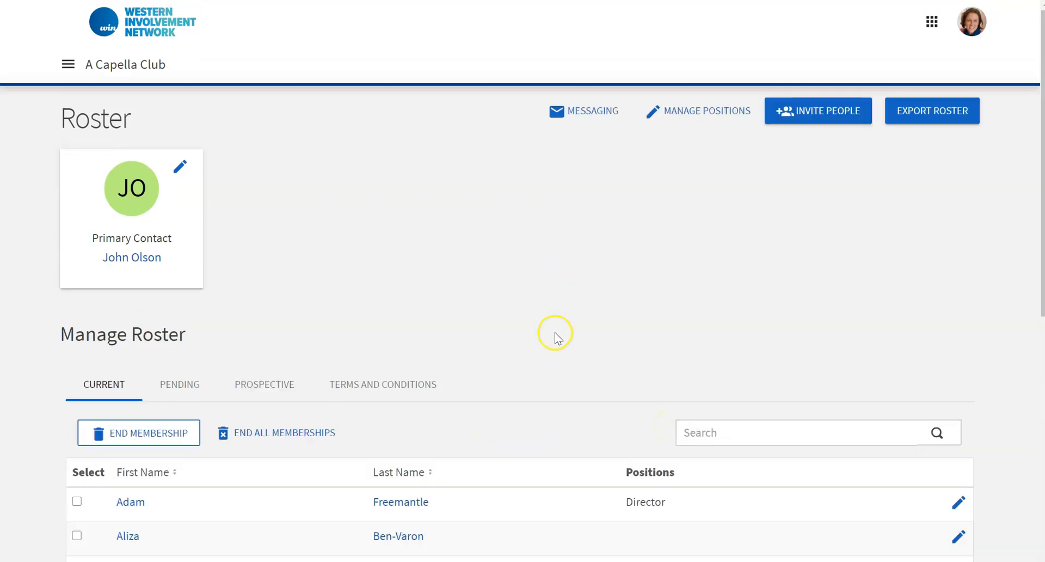
scroll(555, 334, down, 3)
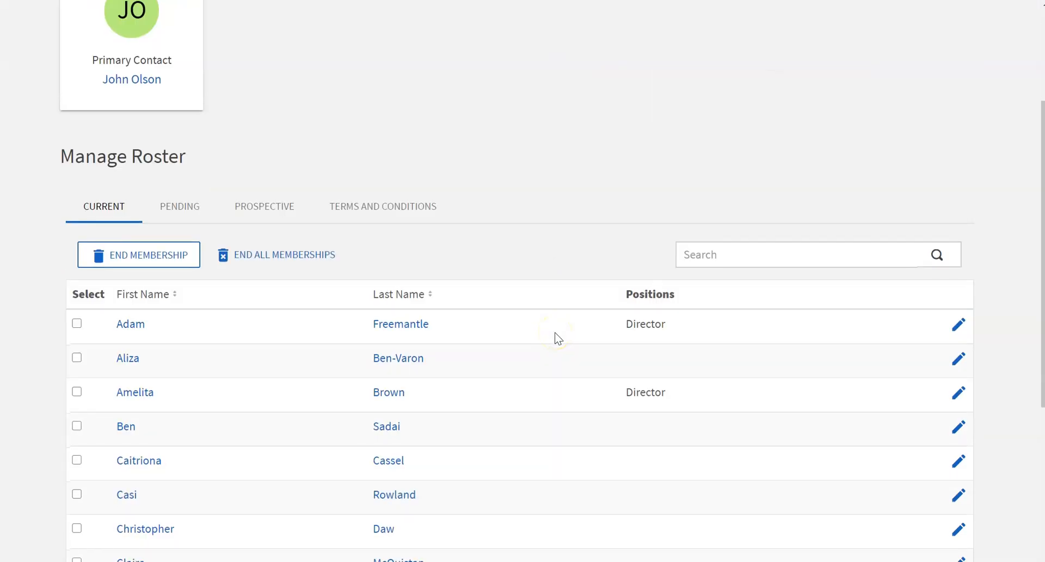
scroll(554, 332, up, 3)
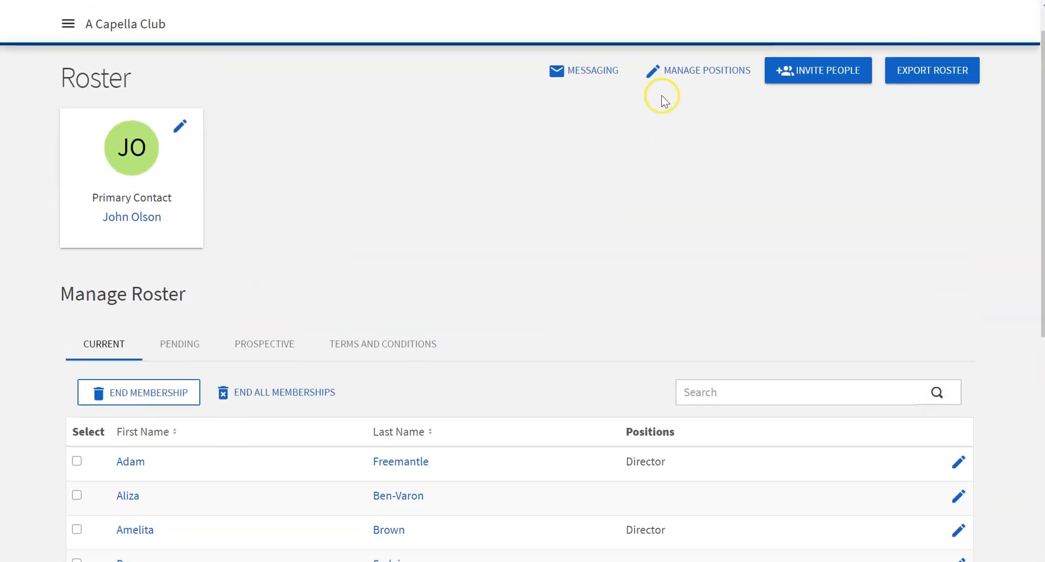
Examine the President position's type and management access options in Manage Positions, and return to the positions list without saving changes
click(700, 79)
scroll(484, 121, down, 3)
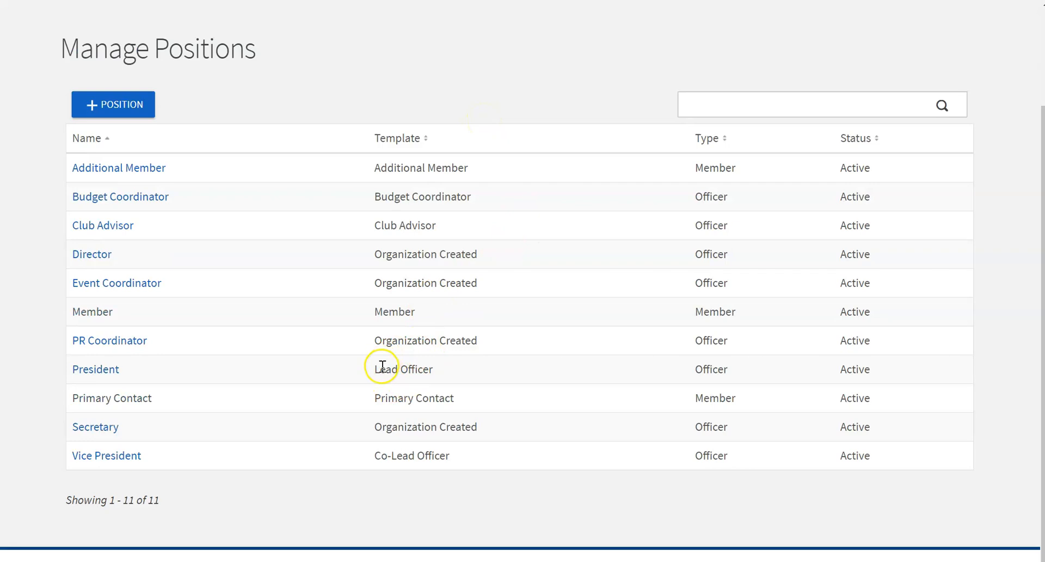
click(92, 375)
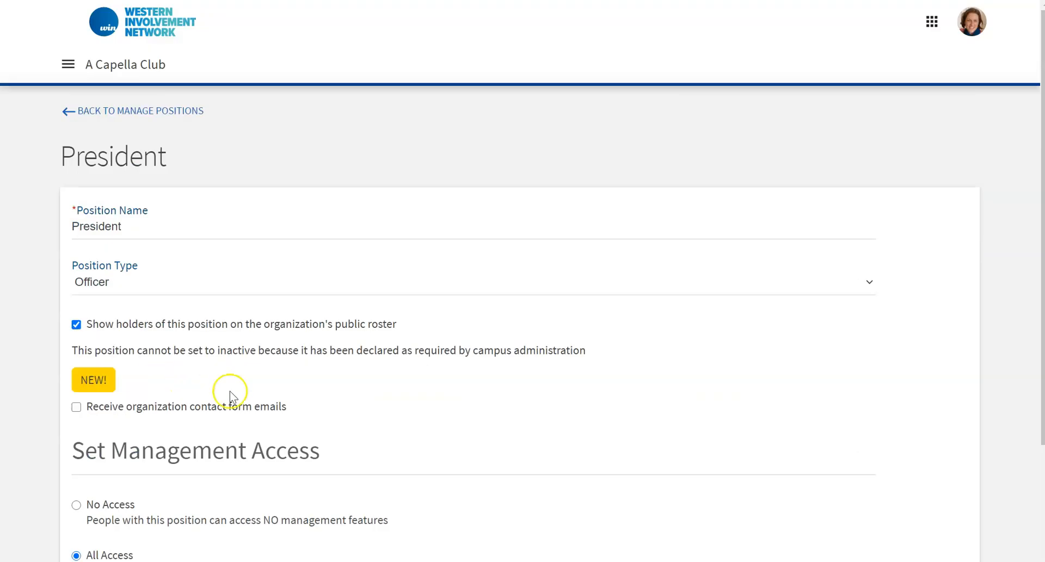
scroll(233, 392, down, 1)
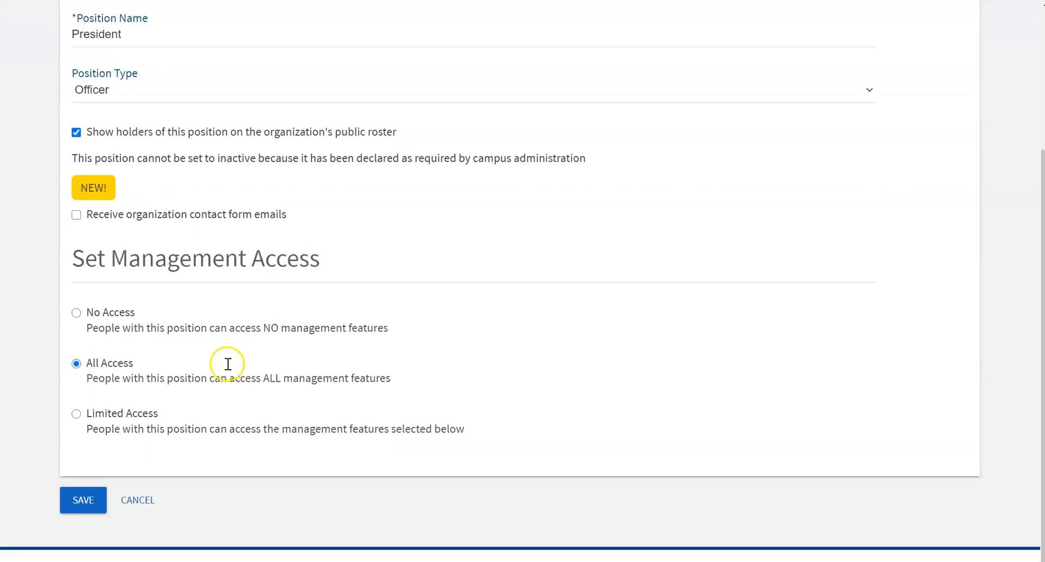
scroll(227, 364, down, 2)
click(76, 501)
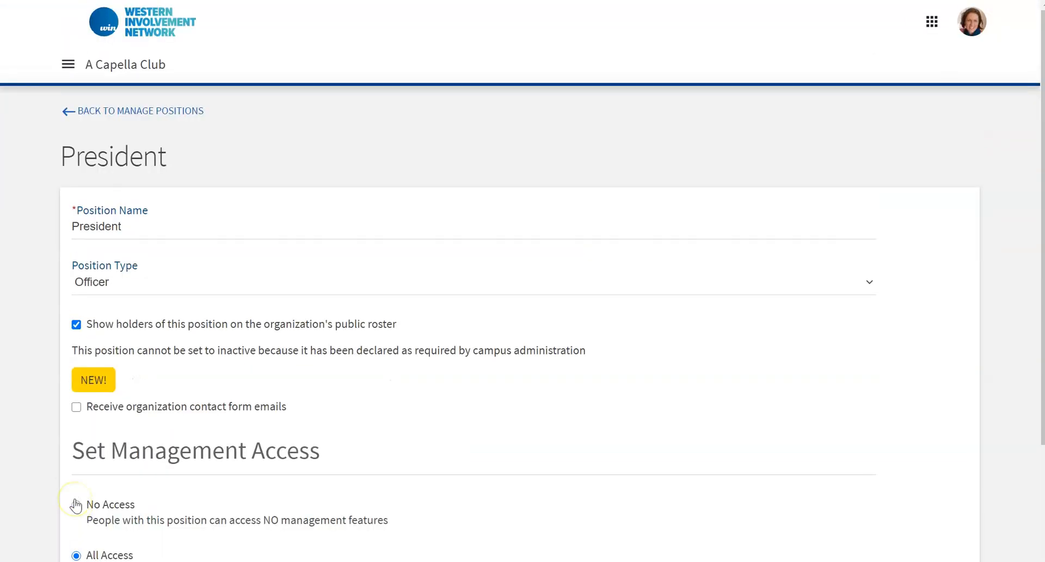
click(170, 110)
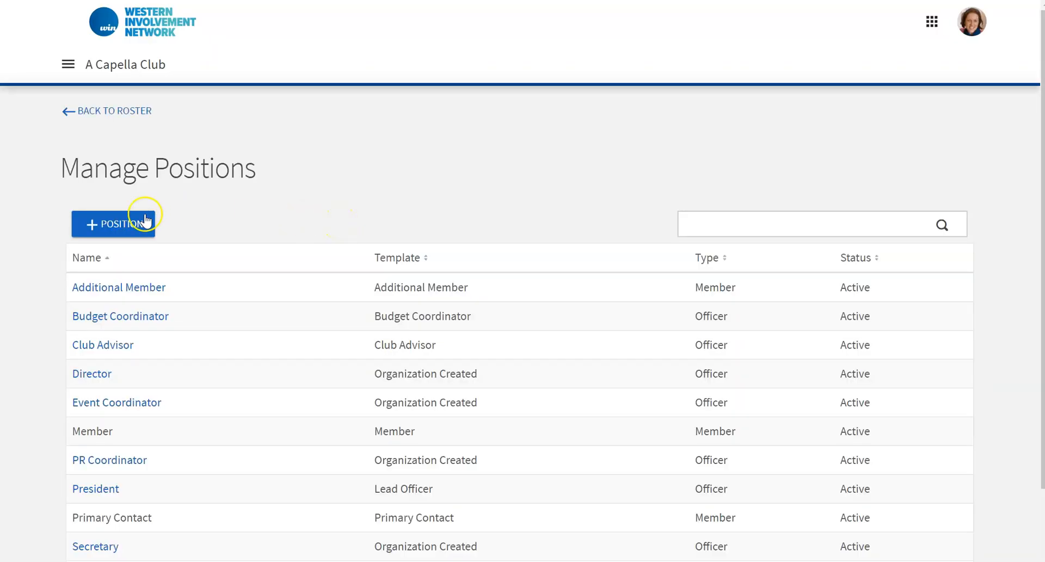
Start creating a new position and examine its name, position type, public roster and contact form email options
click(123, 224)
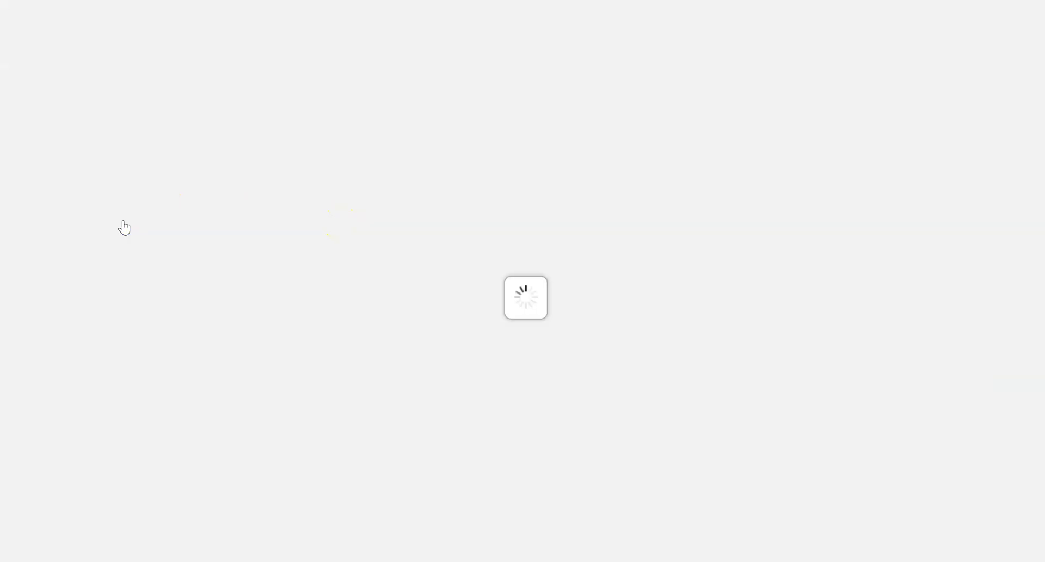
scroll(322, 272, down, 5)
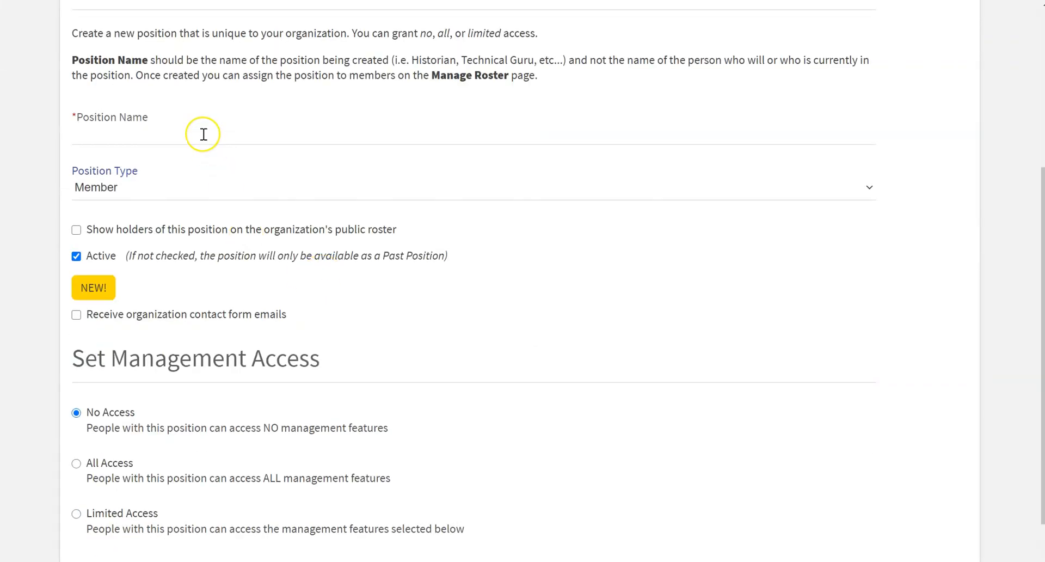
click(163, 181)
click(164, 183)
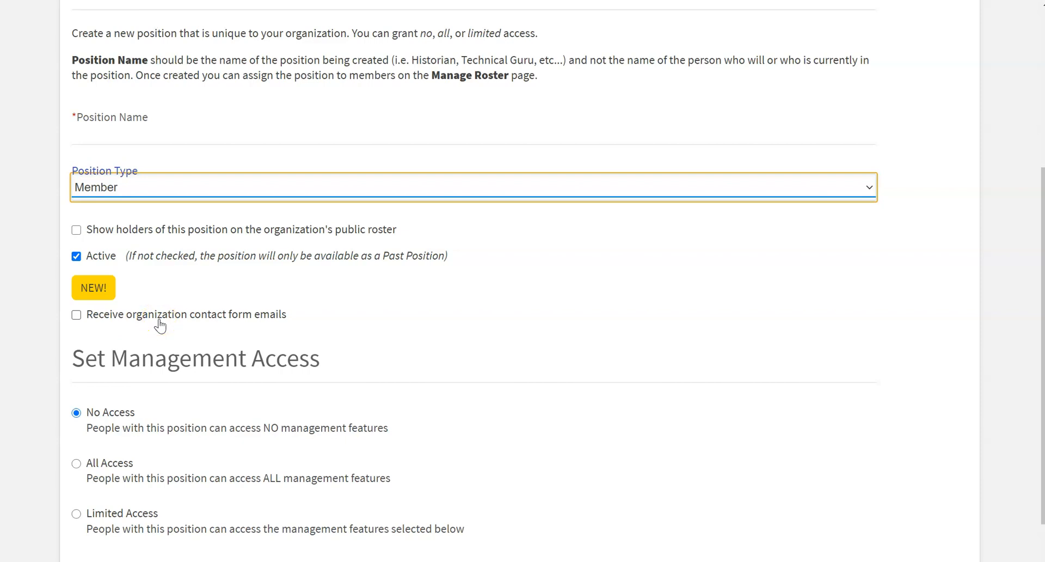
scroll(23, 345, down, 2)
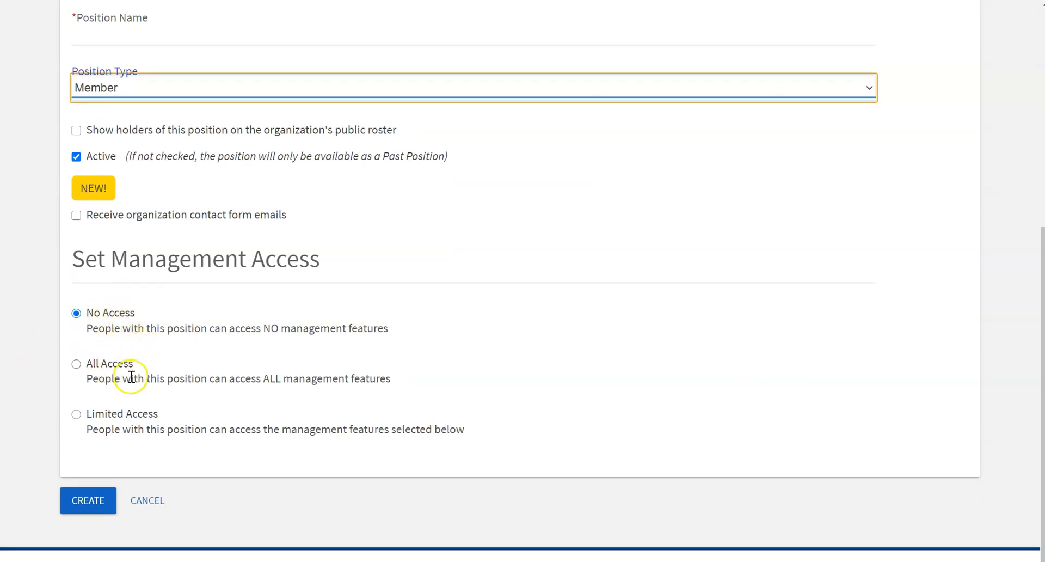
Choose Limited Access as the new position's management access and check the access levels offered for Events
click(113, 420)
scroll(242, 411, down, 5)
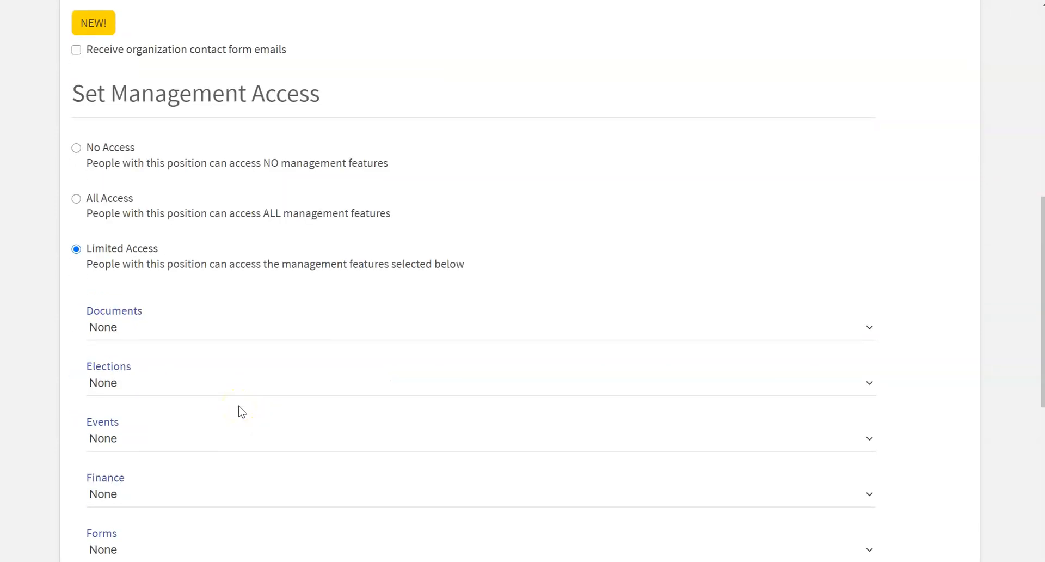
scroll(241, 411, down, 1)
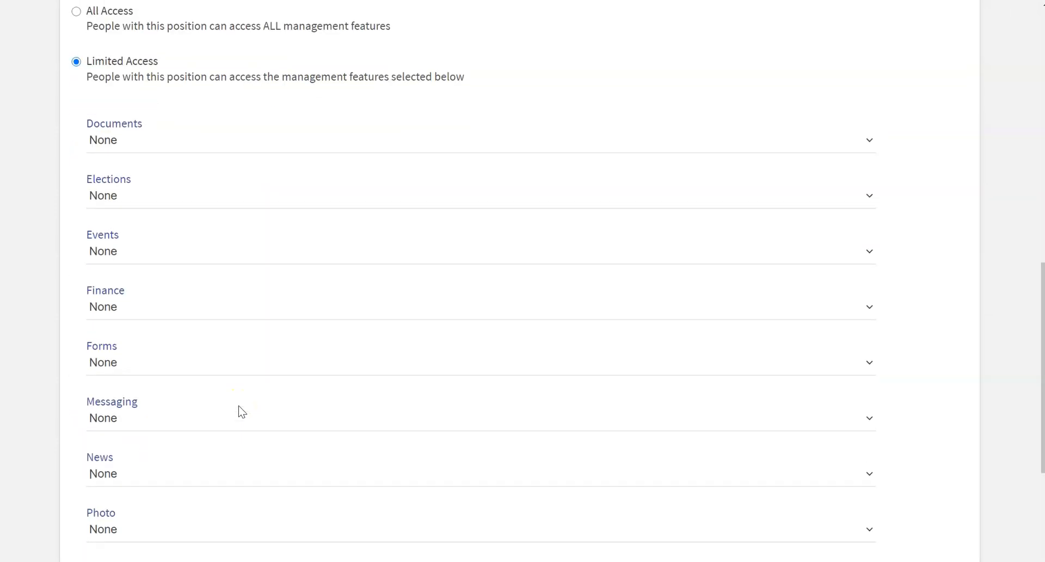
click(162, 257)
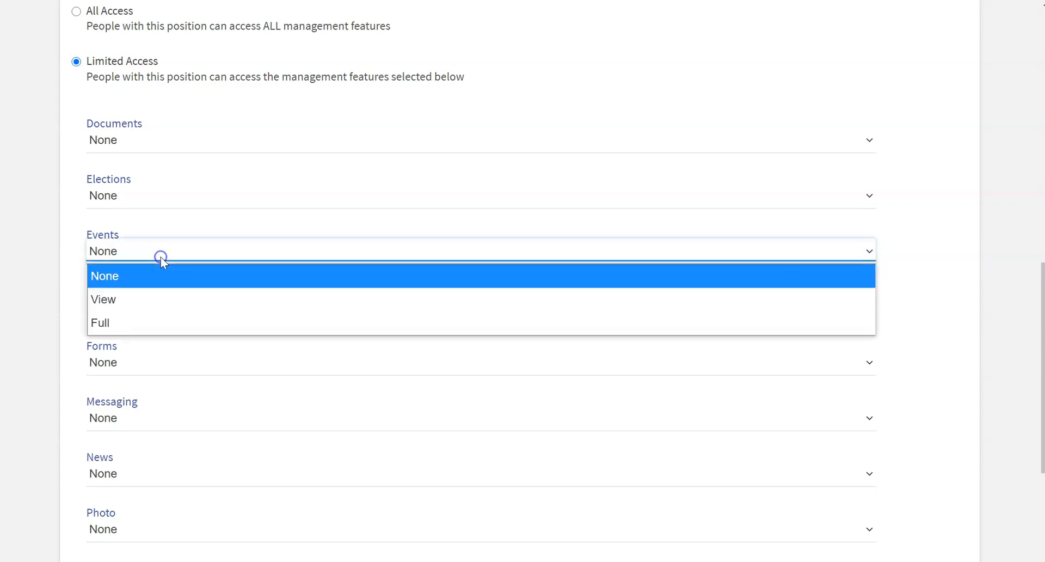
click(12, 246)
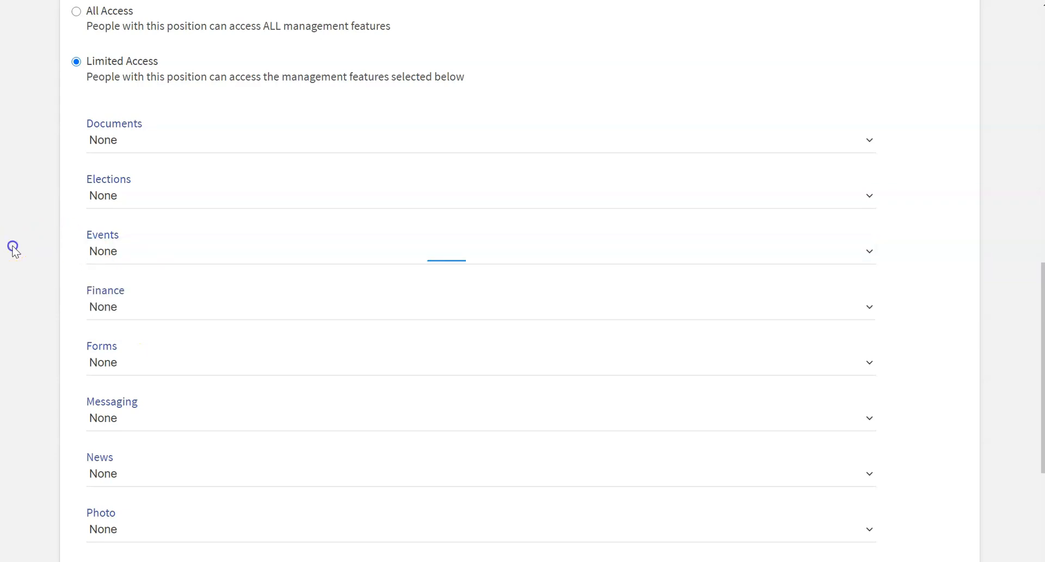
Leave the new position form without creating the position, review the positions list and return to the roster
scroll(13, 248, up, 6)
scroll(17, 252, up, 7)
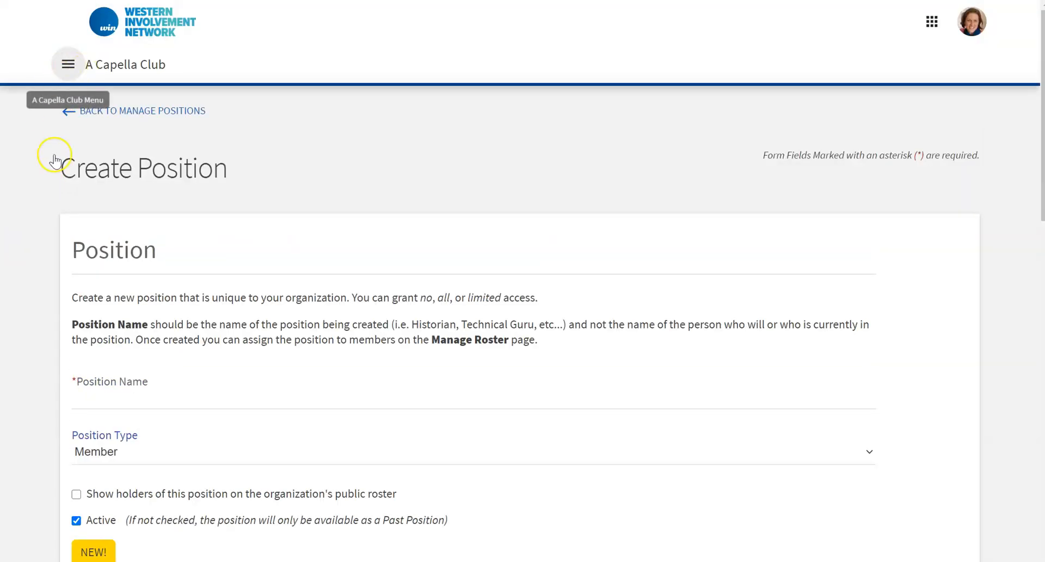
click(131, 116)
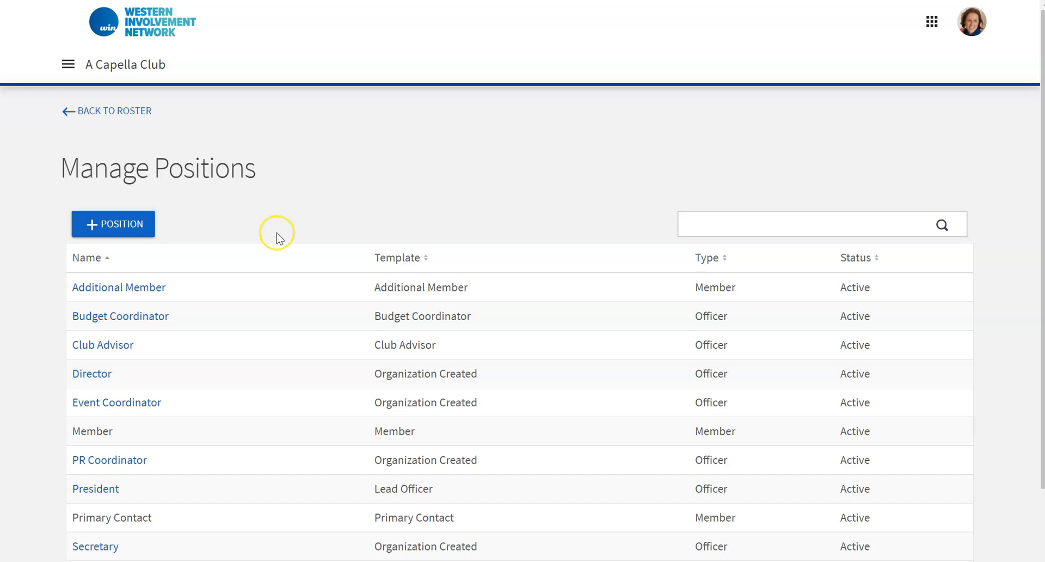
scroll(276, 233, down, 2)
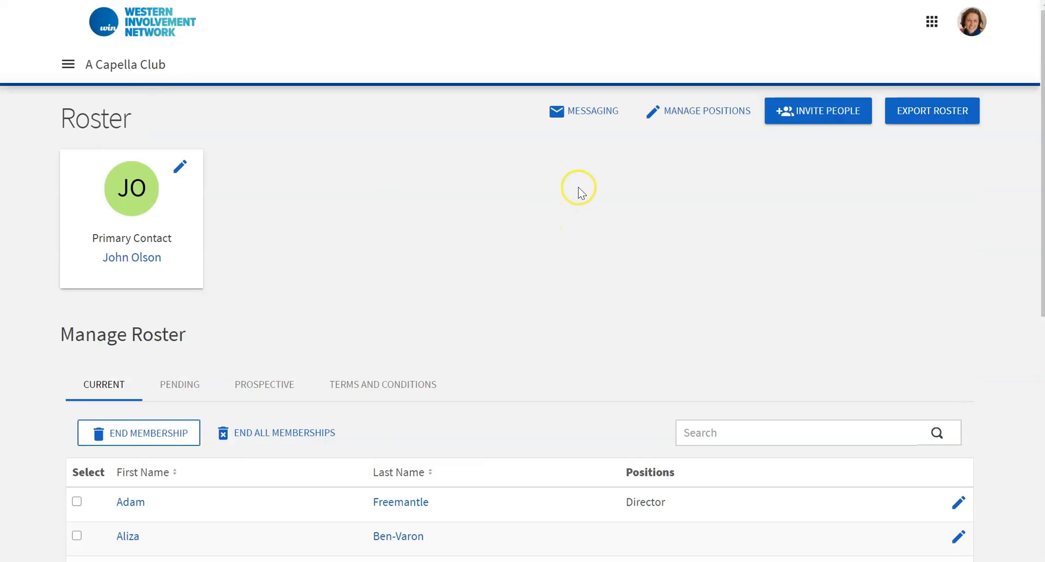
Open the roster's messaging page and start creating a message relay
click(590, 122)
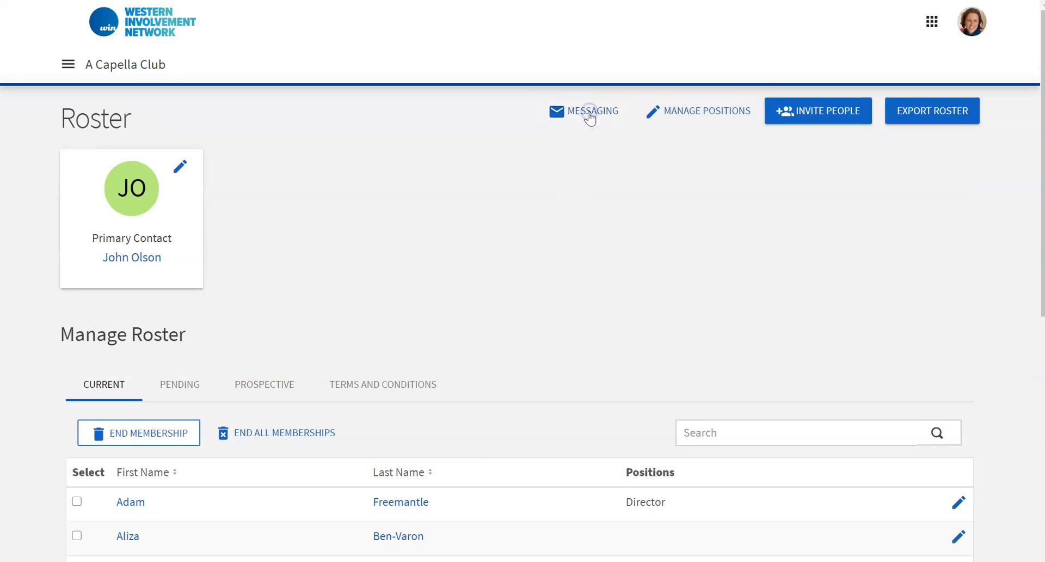
click(428, 176)
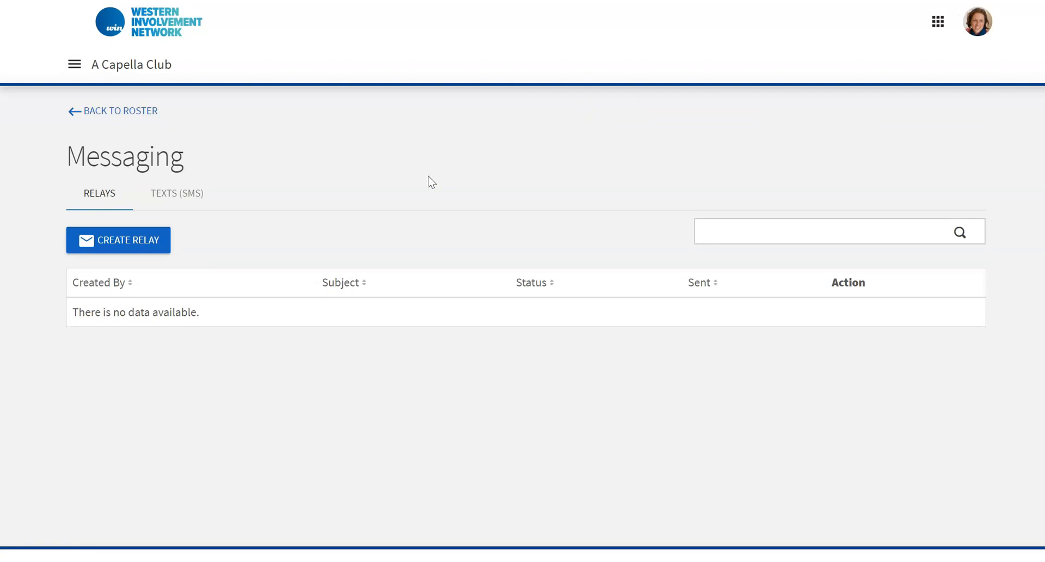
click(428, 178)
click(328, 239)
click(105, 245)
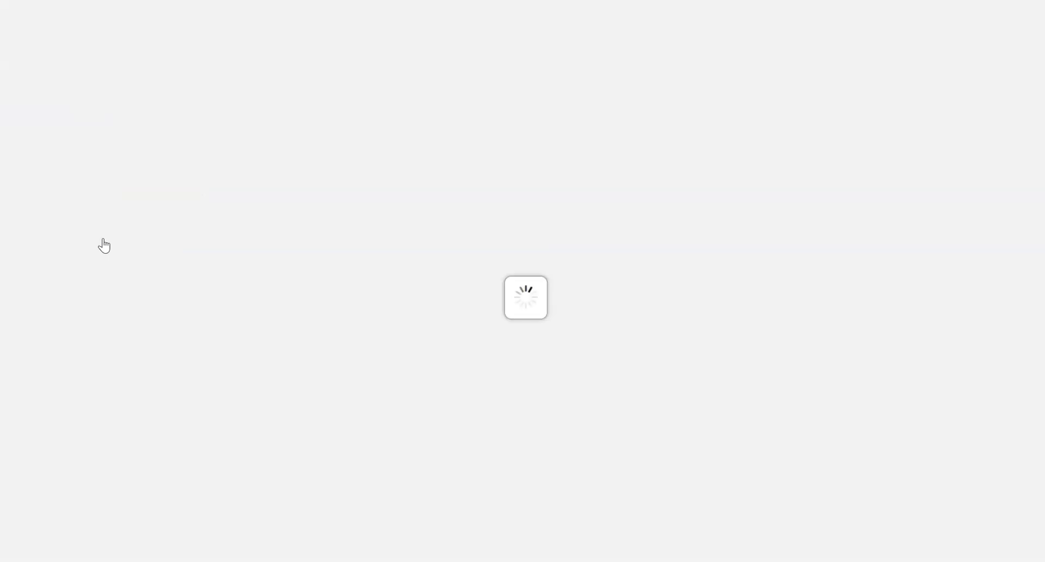
Examine the relay's recipient, subject and address generation sections, and return to the roster without generating a relay
scroll(198, 338, down, 2)
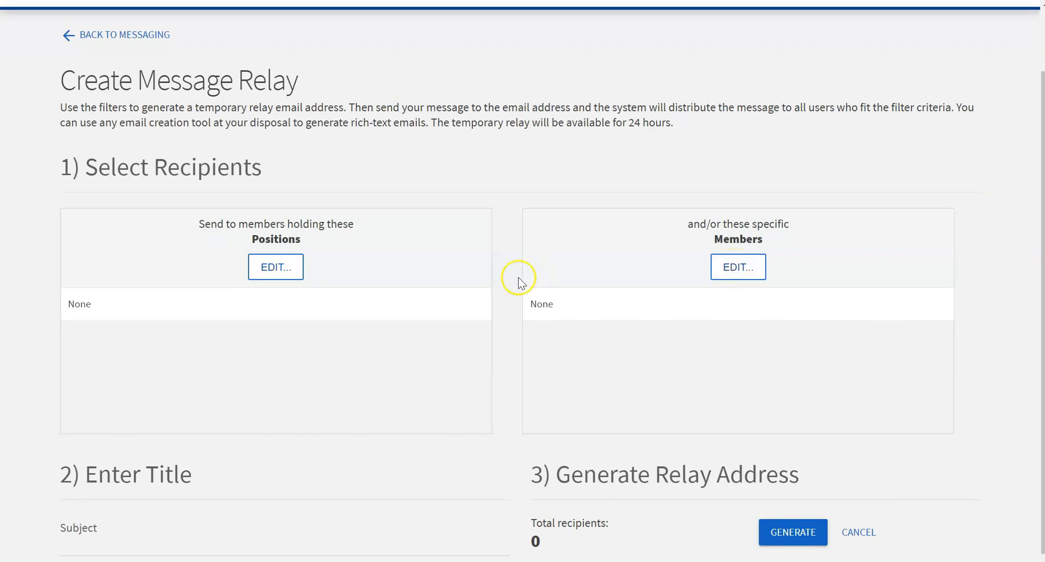
scroll(420, 312, down, 1)
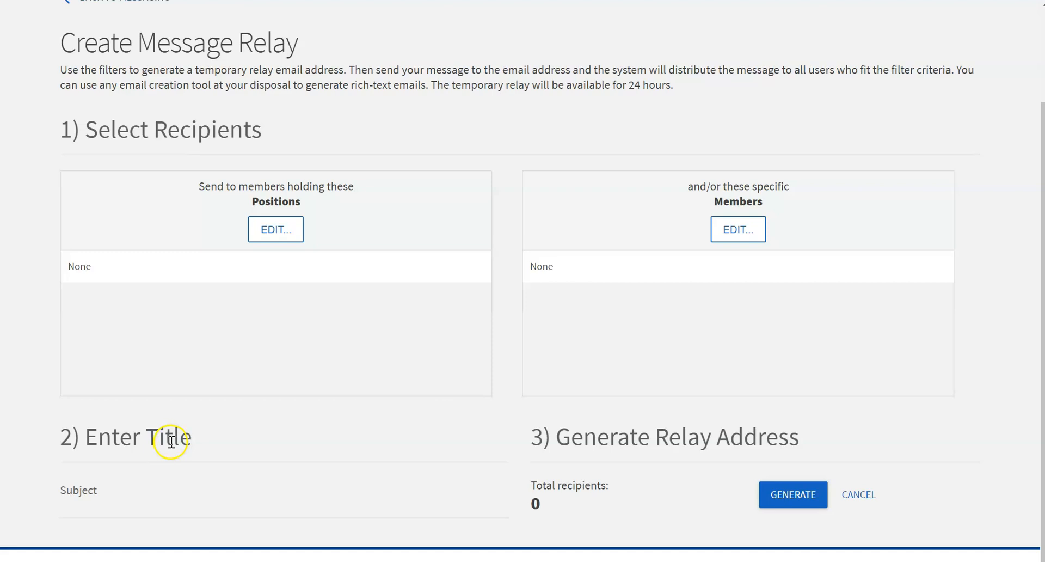
click(90, 493)
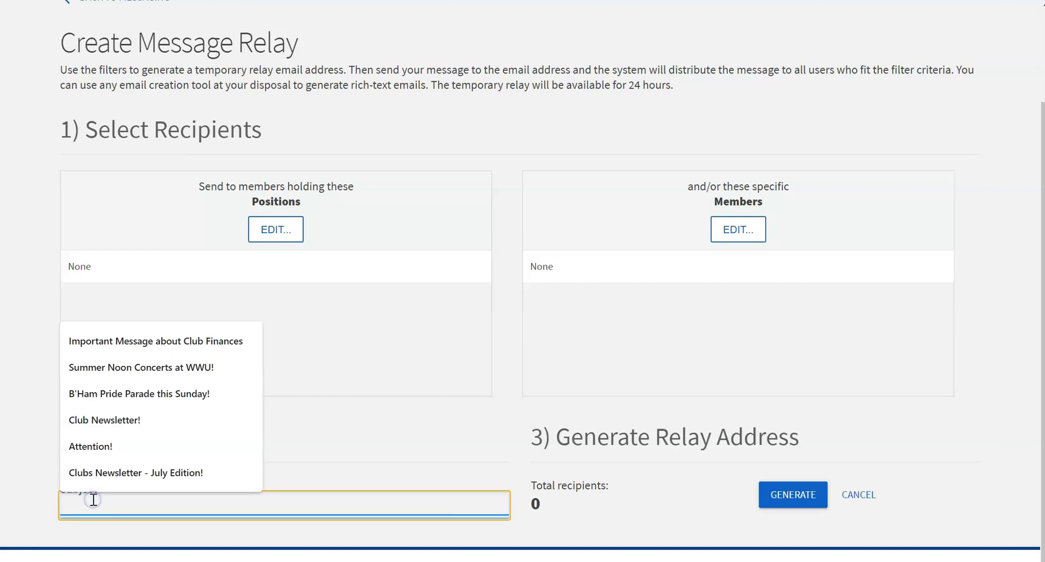
click(333, 459)
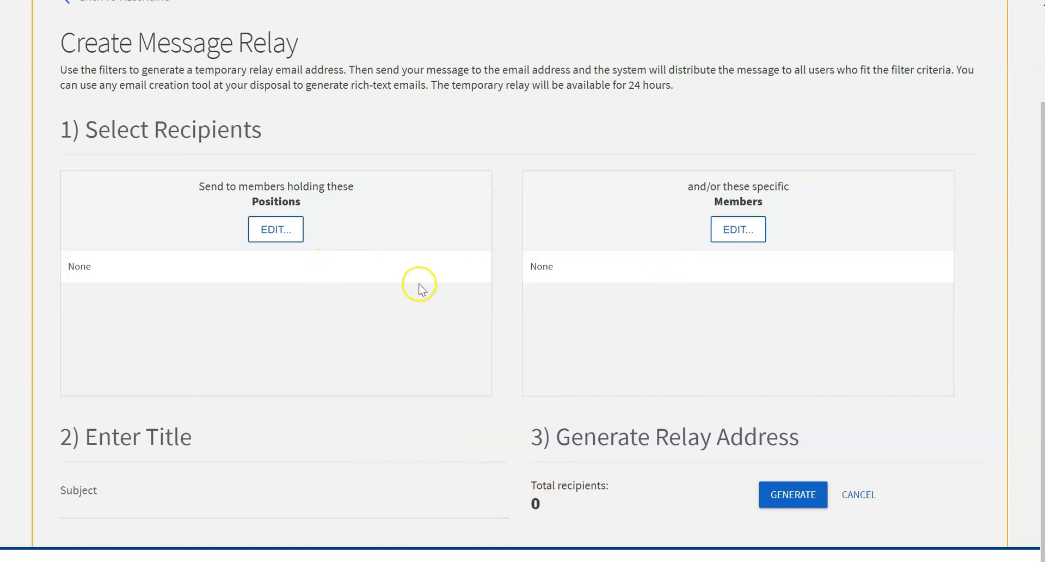
scroll(419, 286, up, 2)
click(135, 116)
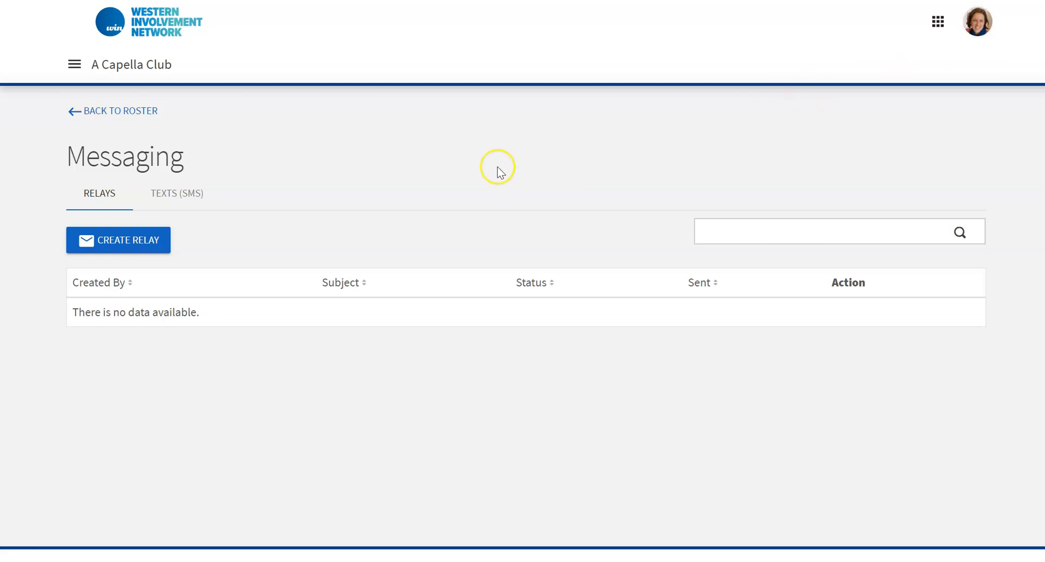
click(114, 110)
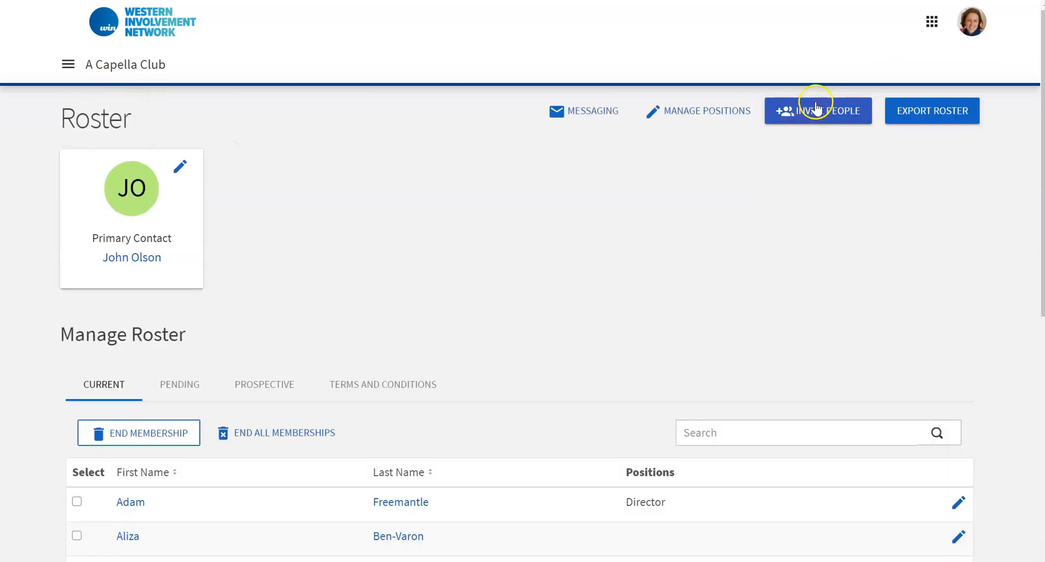
Open the form for inviting people and add one school e-mail address to the list of invitation recipients
click(403, 333)
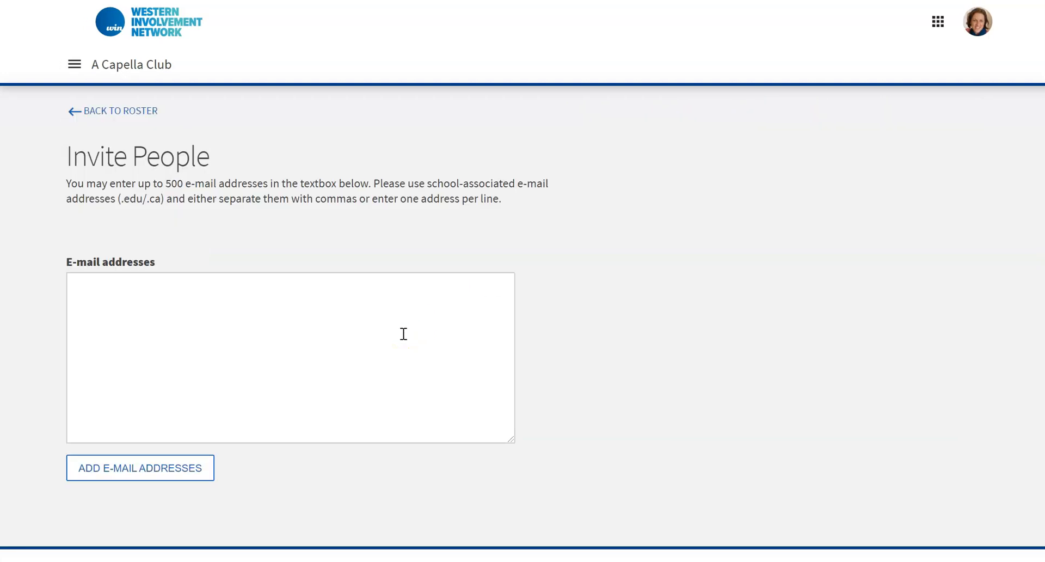
click(278, 300)
click(278, 300)
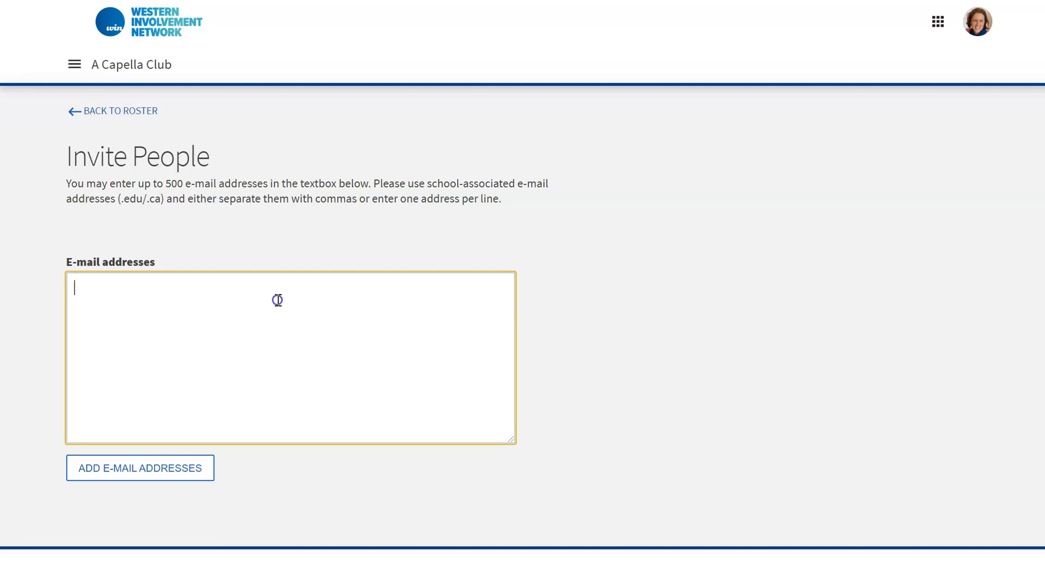
click(283, 311)
key(ctrl+v)
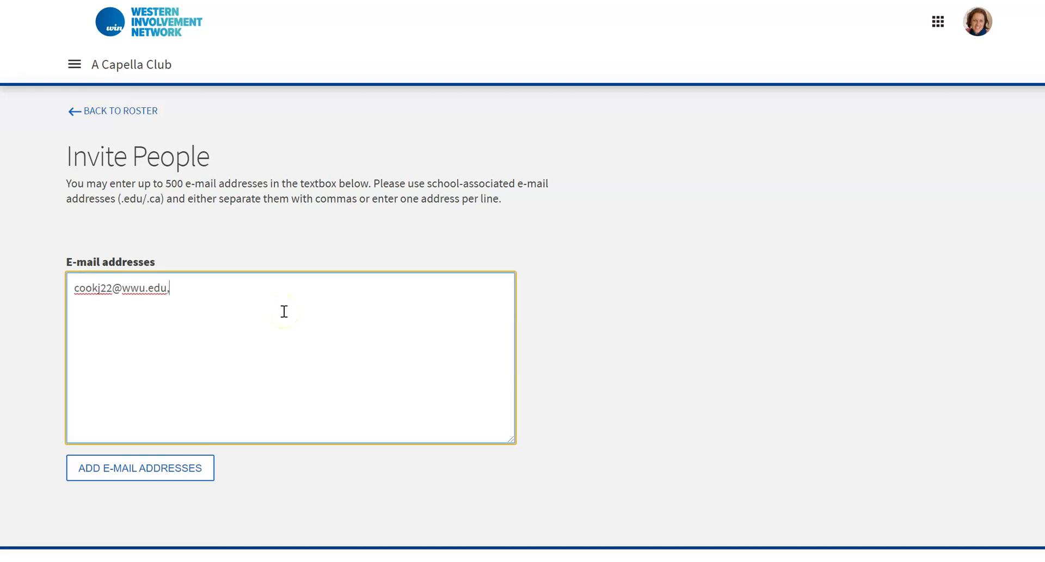
key(Return)
click(347, 355)
click(163, 470)
scroll(251, 501, down, 3)
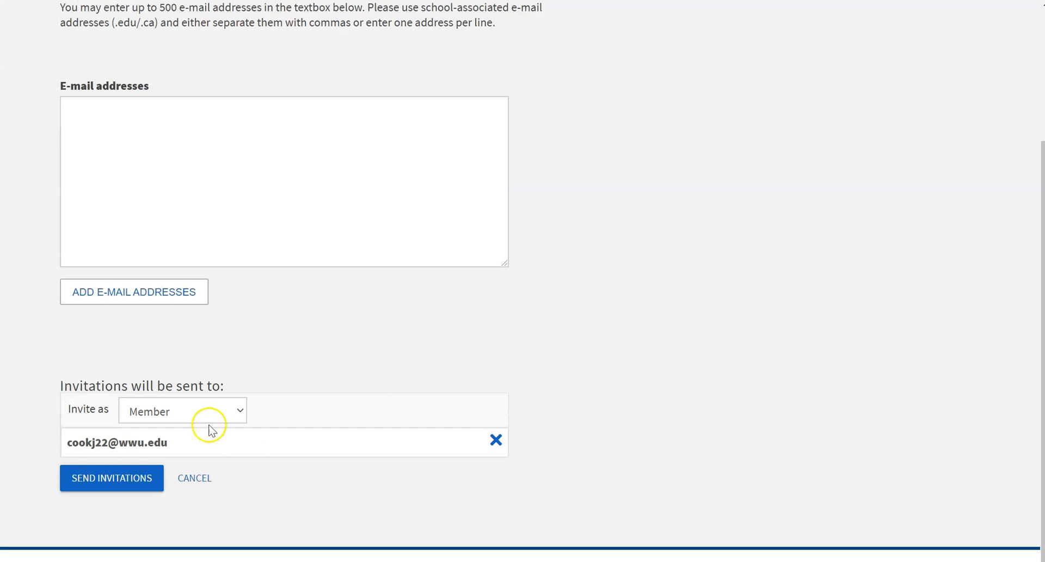
Check the positions the invitee can be invited as, and return to the roster without sending the invitation
click(197, 410)
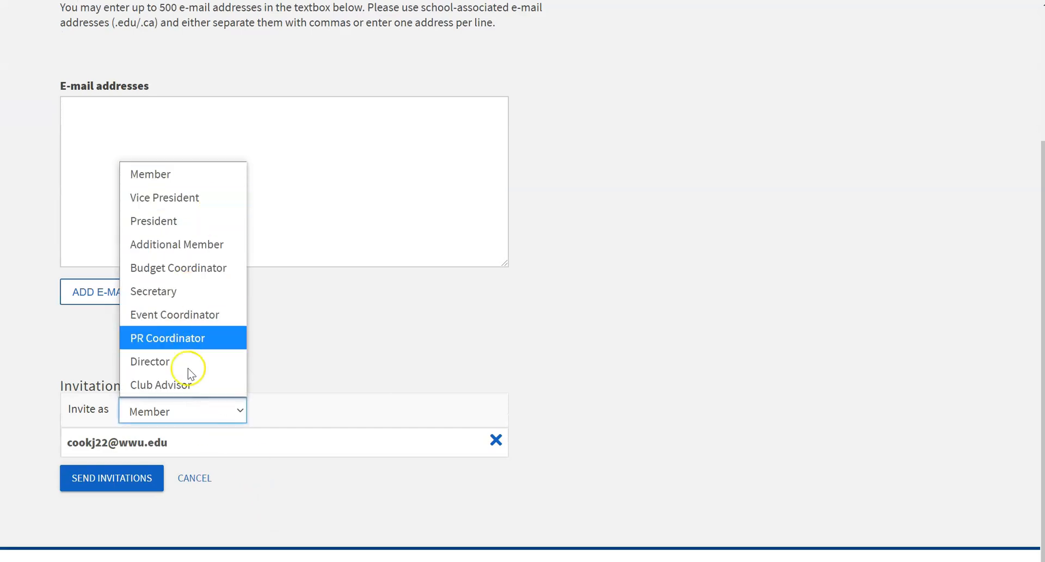
click(286, 362)
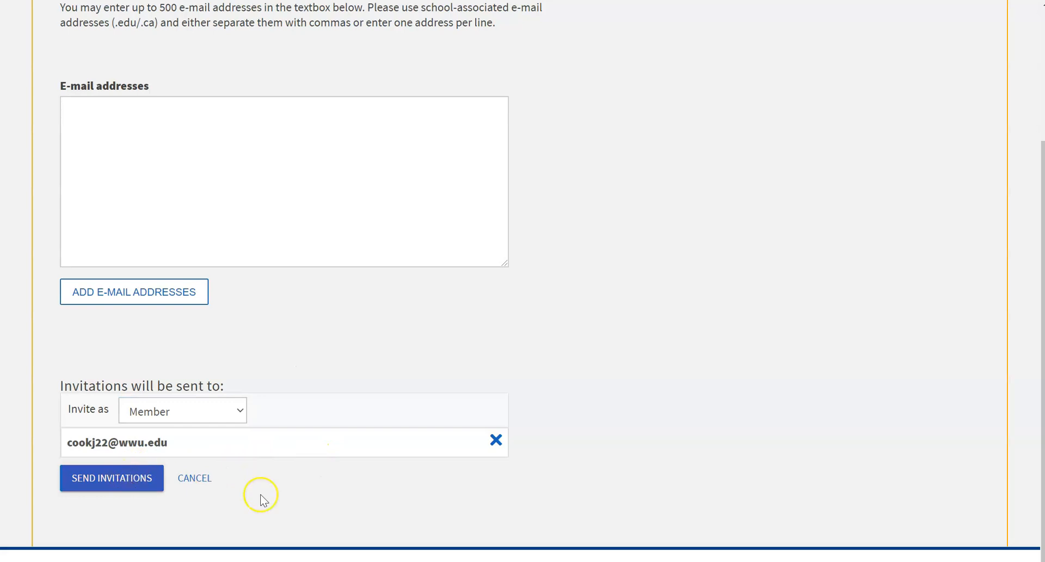
scroll(291, 508, up, 3)
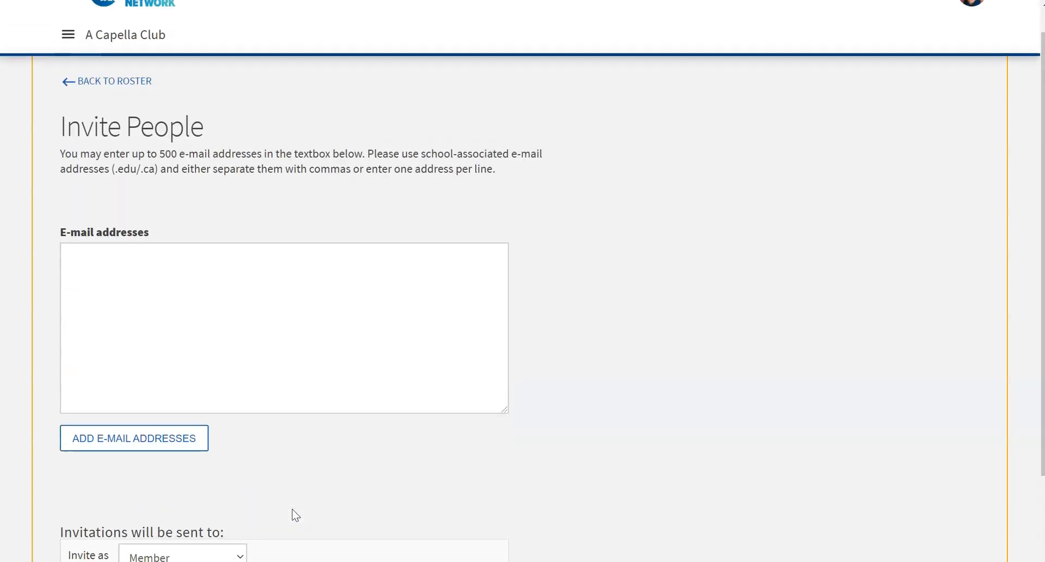
click(110, 112)
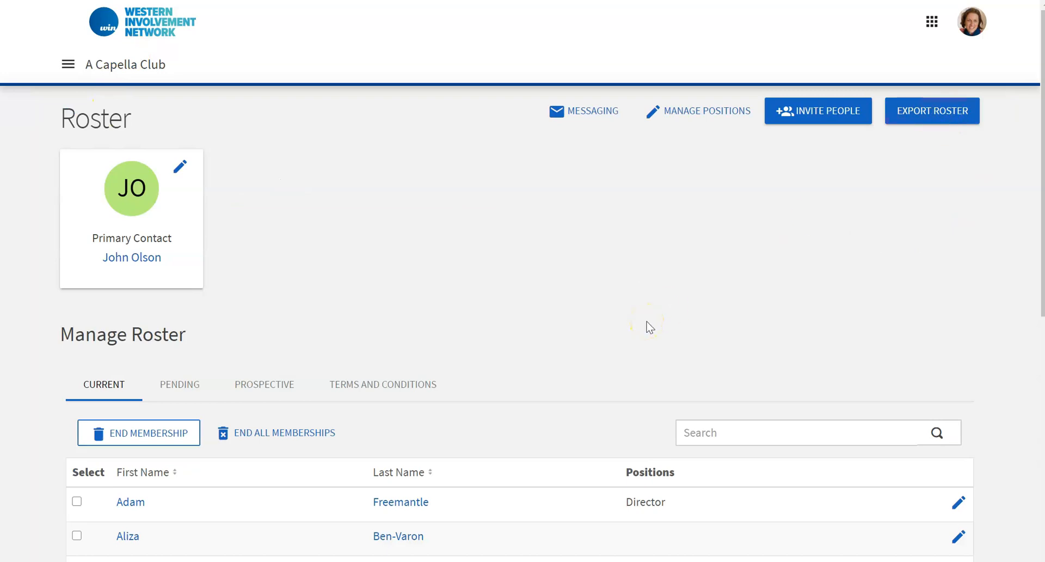
Open the organization's About page and review the official name, summary, full description and profile picture
click(68, 64)
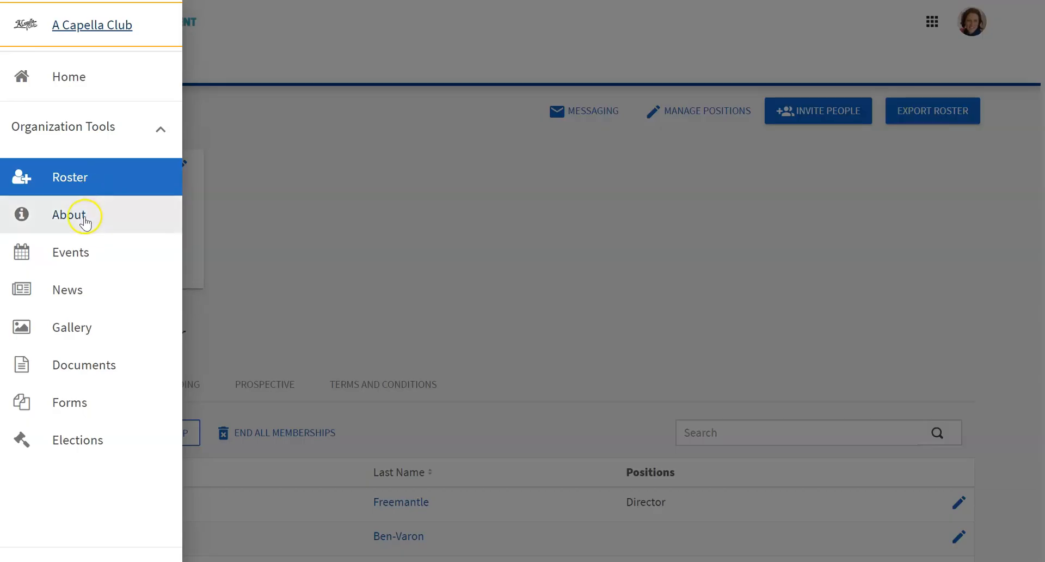
click(84, 216)
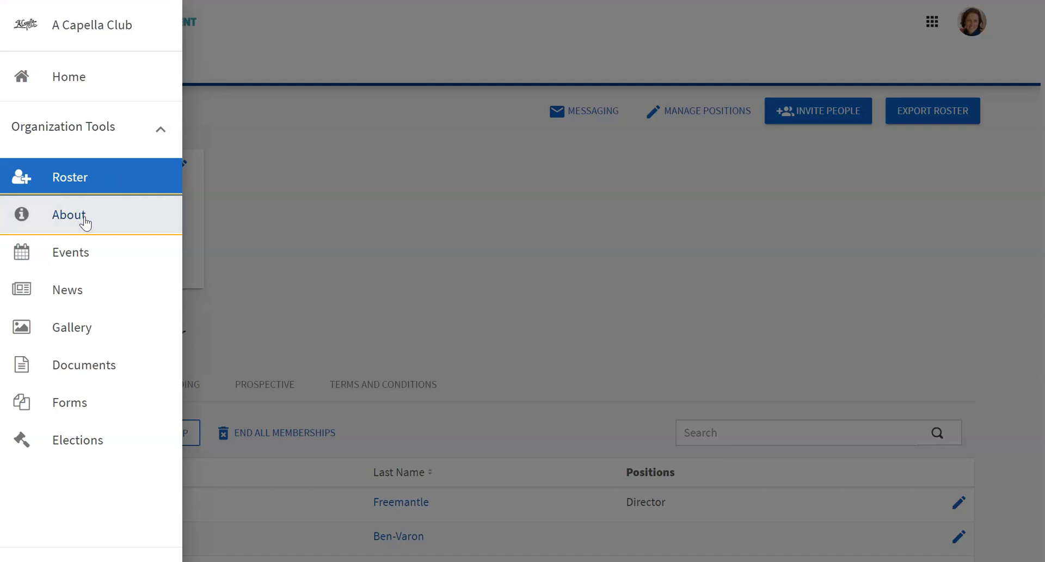
scroll(46, 327, down, 1)
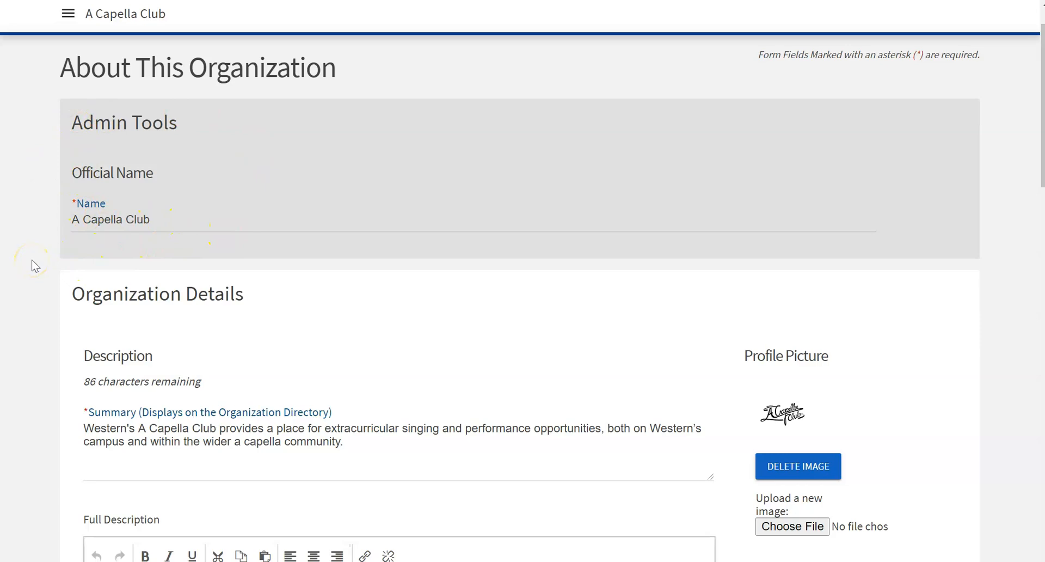
scroll(33, 265, down, 5)
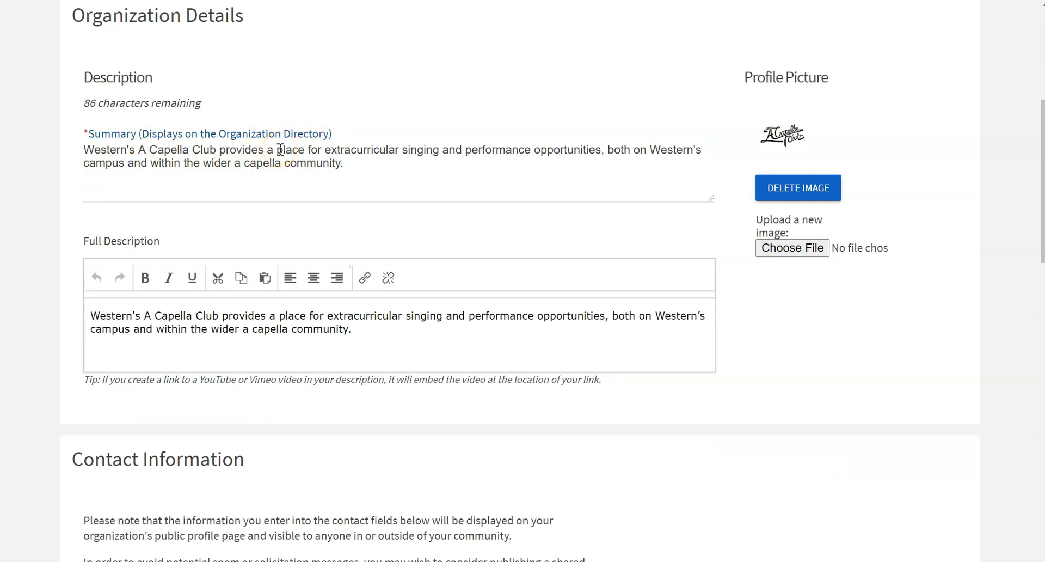
scroll(280, 150, down, 2)
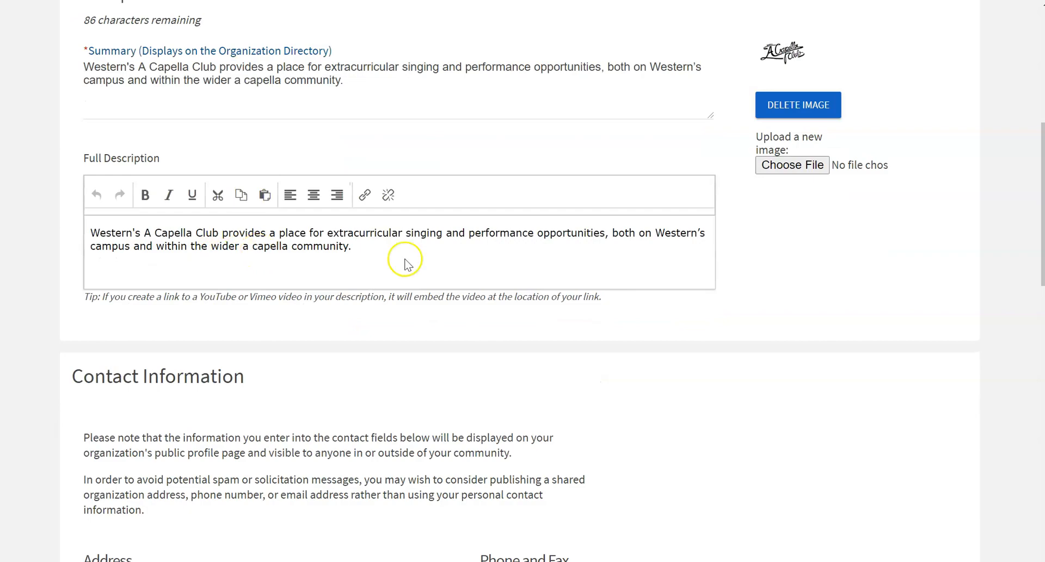
scroll(688, 253, up, 1)
scroll(504, 311, down, 2)
Review the contact information, external website and social media fields of the About page without updating them
scroll(506, 312, down, 6)
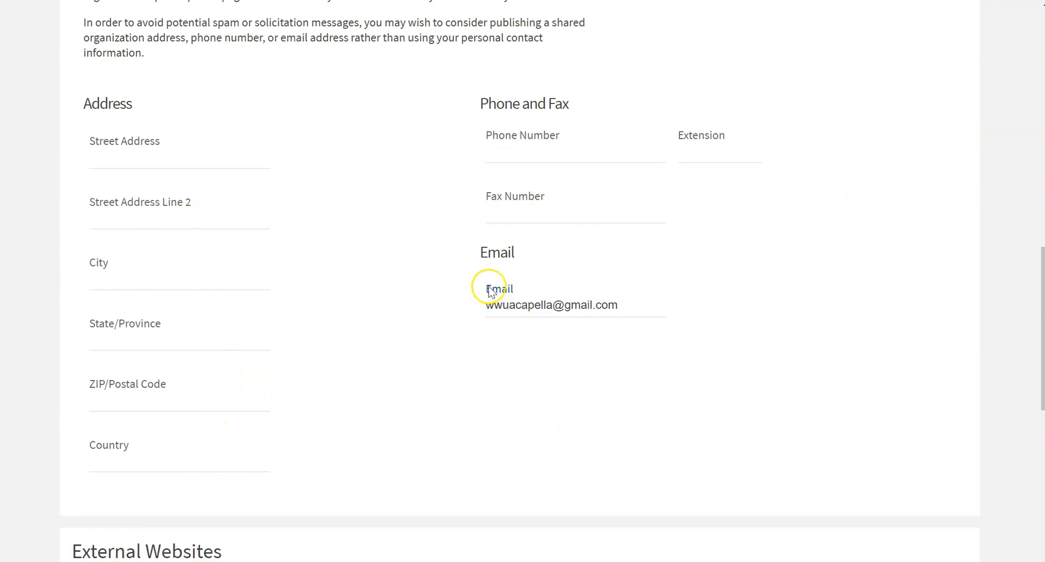
scroll(283, 372, down, 5)
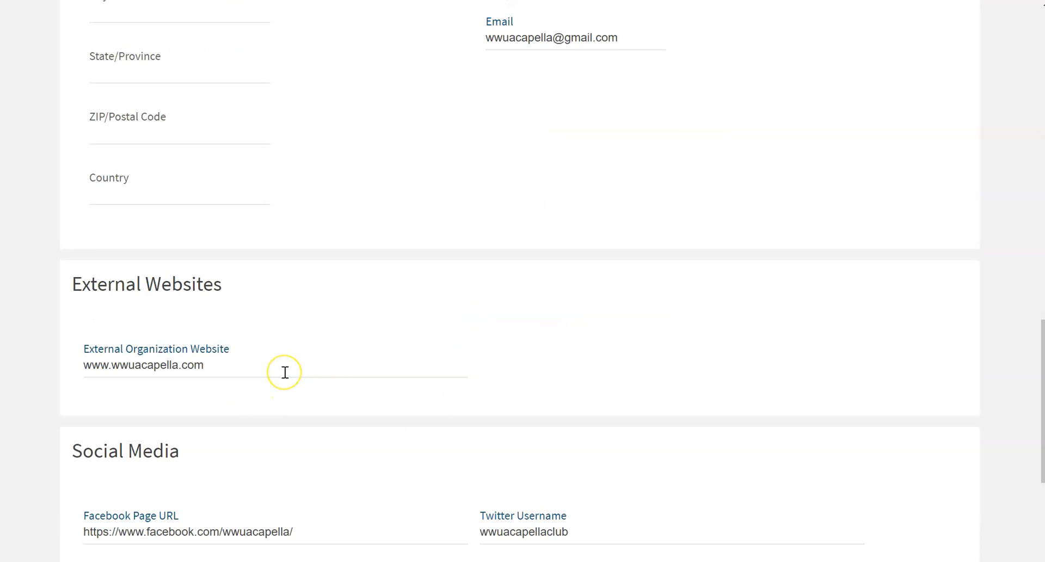
mouse_move(285, 372)
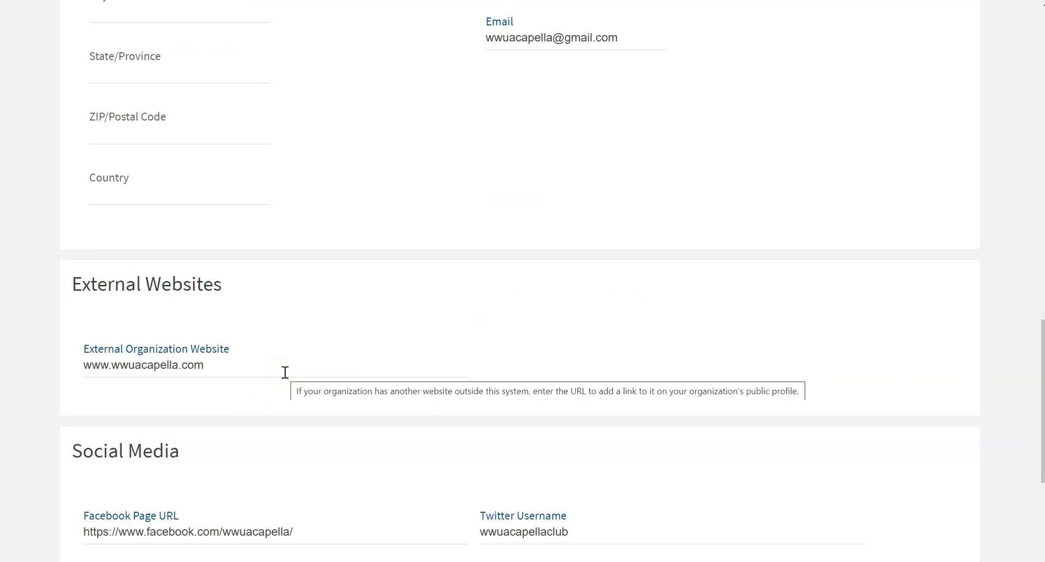
scroll(284, 372, down, 6)
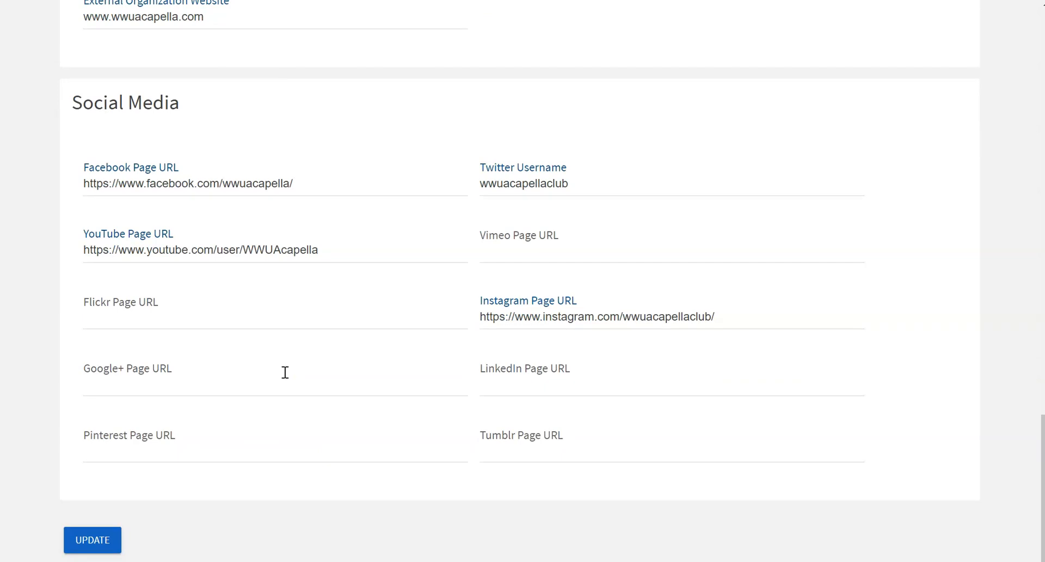
scroll(284, 372, down, 1)
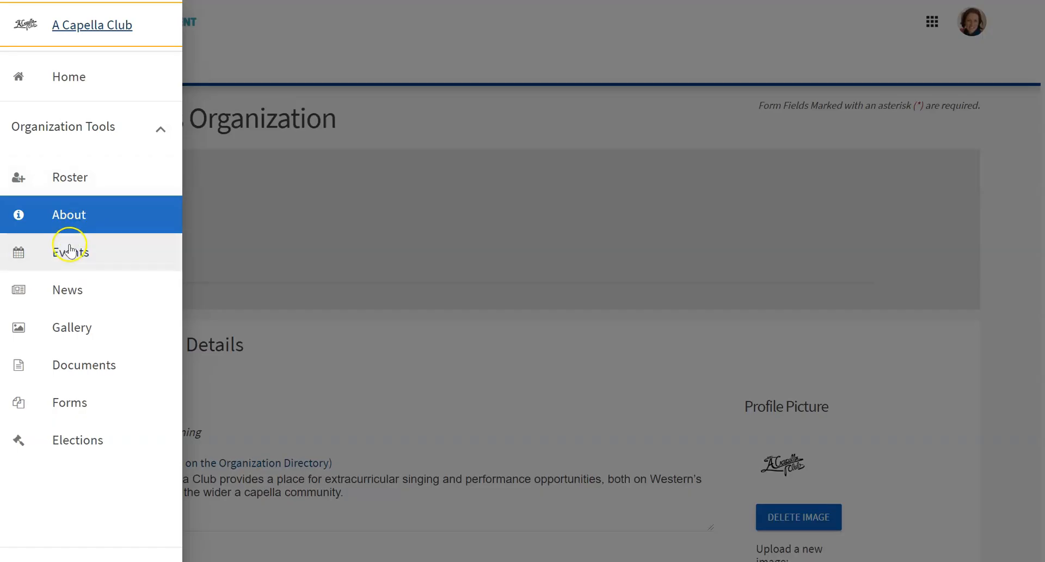
View the club's event management page and its news management page
click(69, 250)
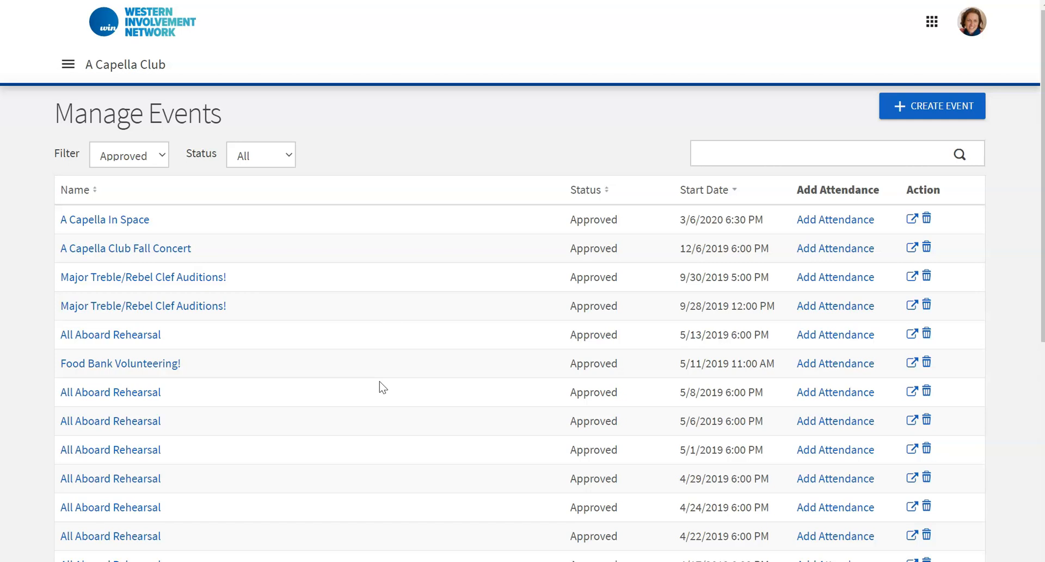
click(70, 283)
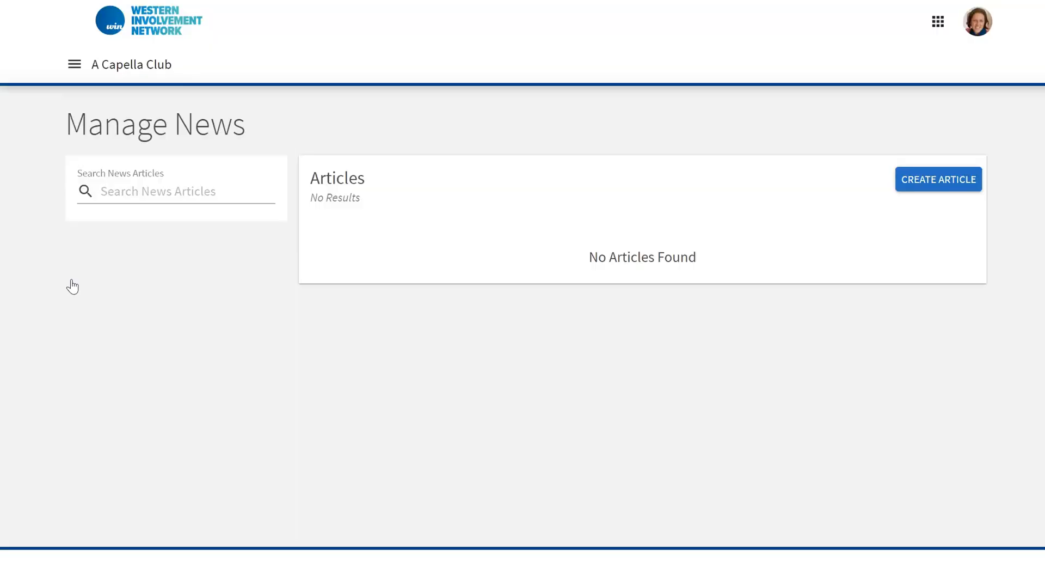
Open the club's gallery and look through its list of photo albums
click(80, 63)
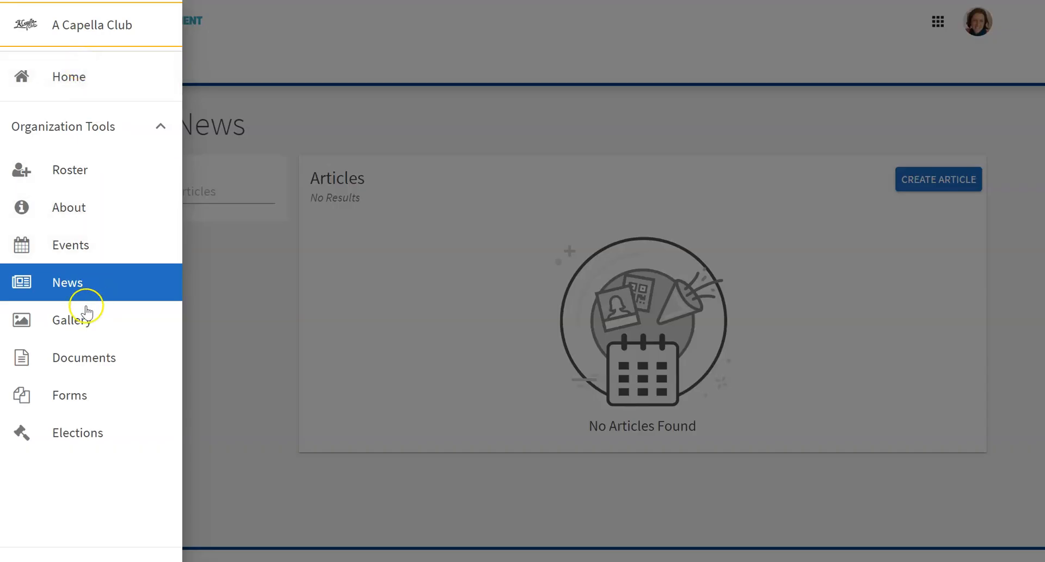
click(79, 320)
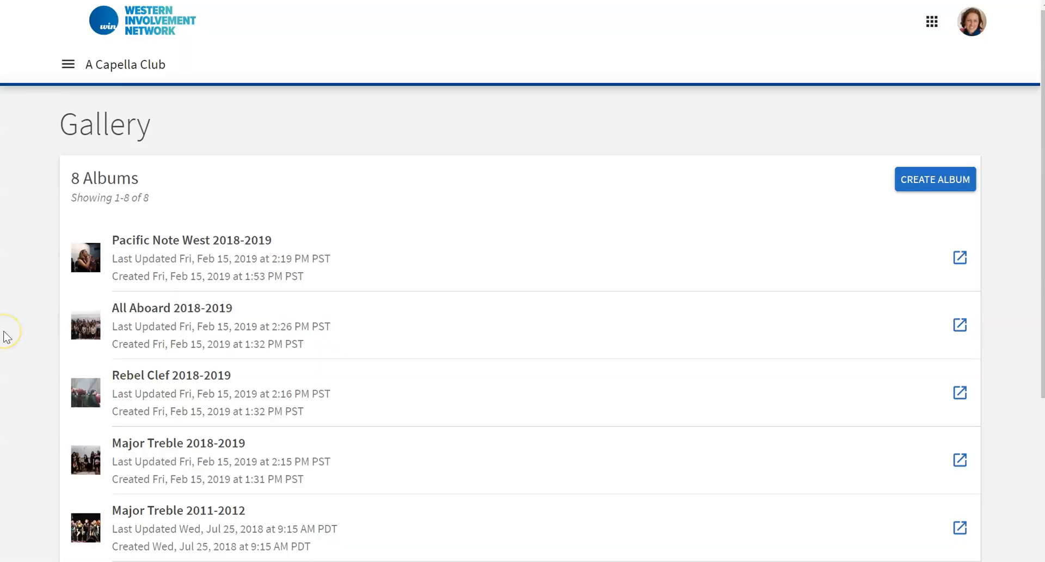
scroll(7, 337, down, 2)
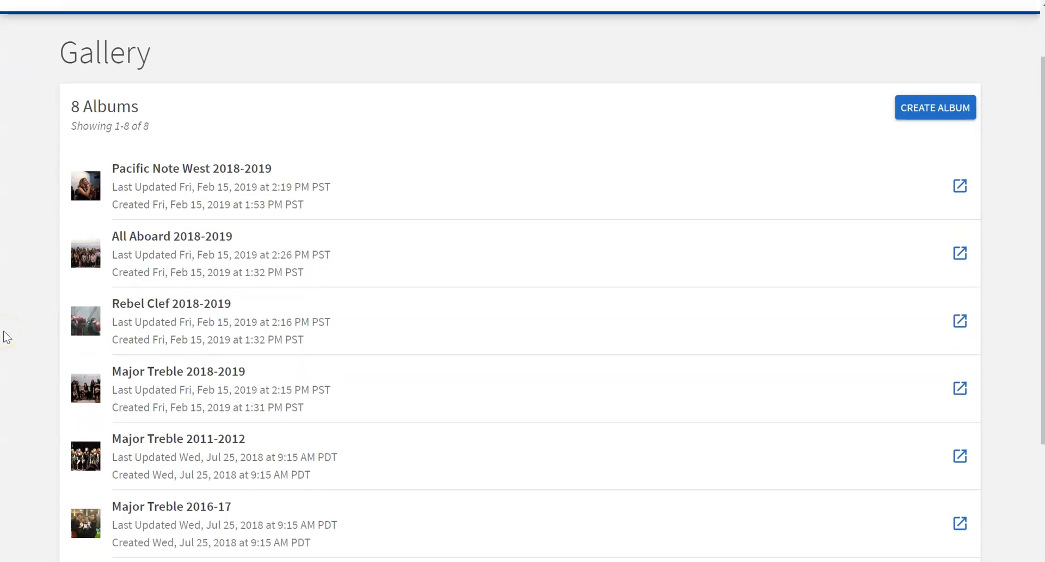
scroll(8, 336, down, 2)
scroll(6, 336, up, 5)
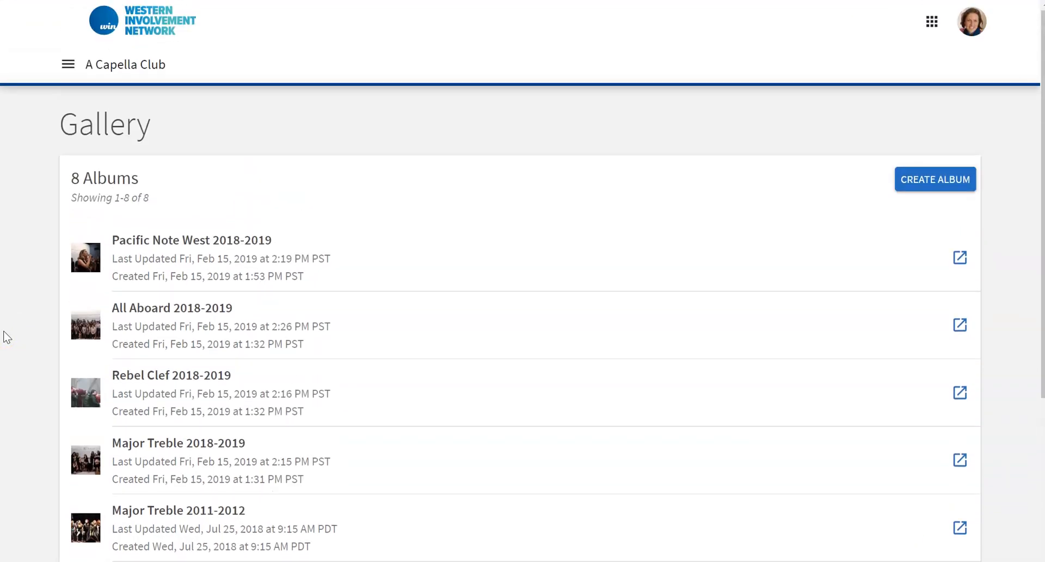
Open the club's documents and look through the stored folder and files
click(67, 64)
click(76, 359)
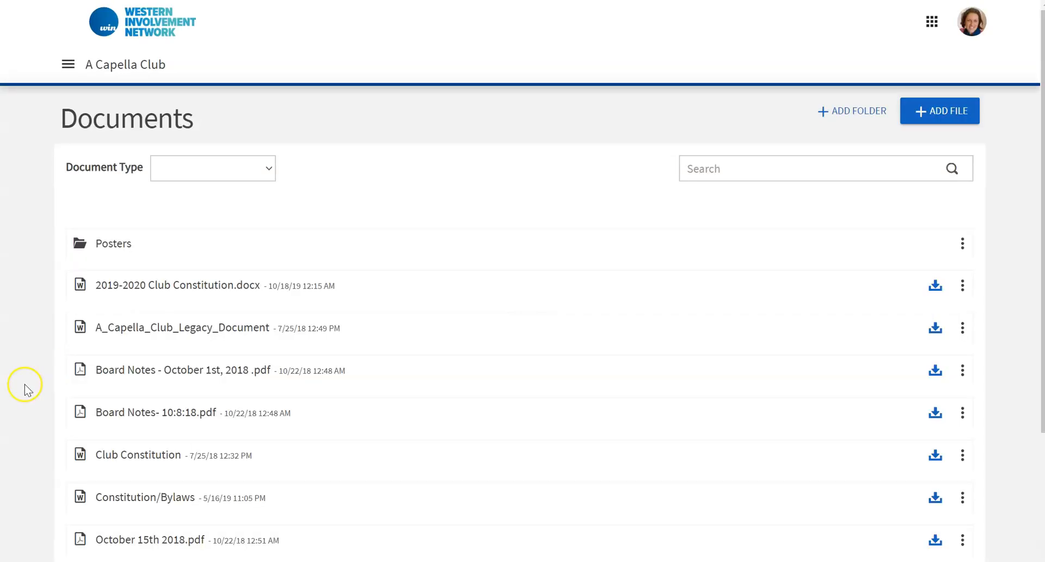
scroll(26, 388, down, 3)
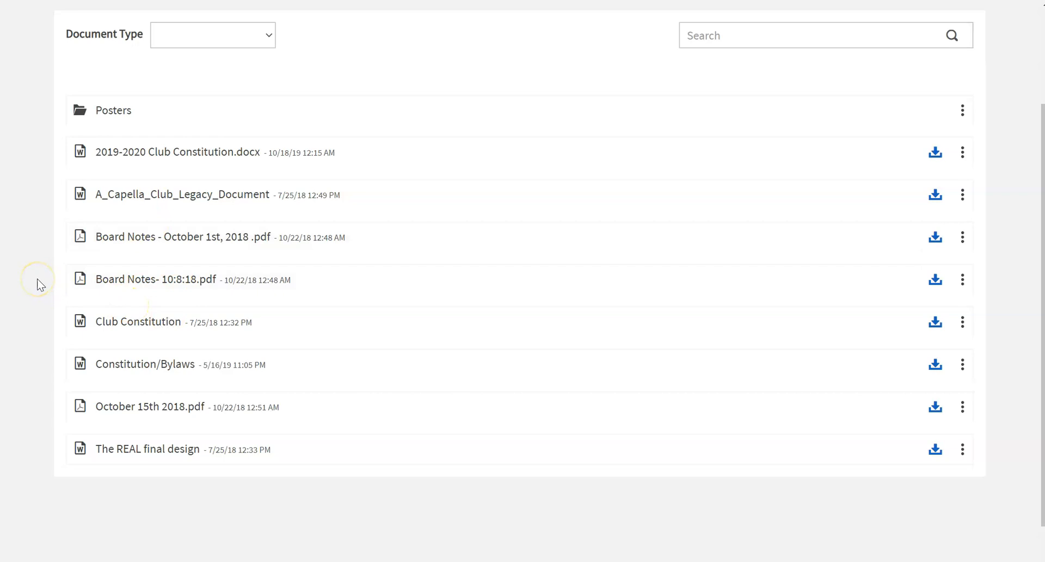
scroll(39, 284, up, 3)
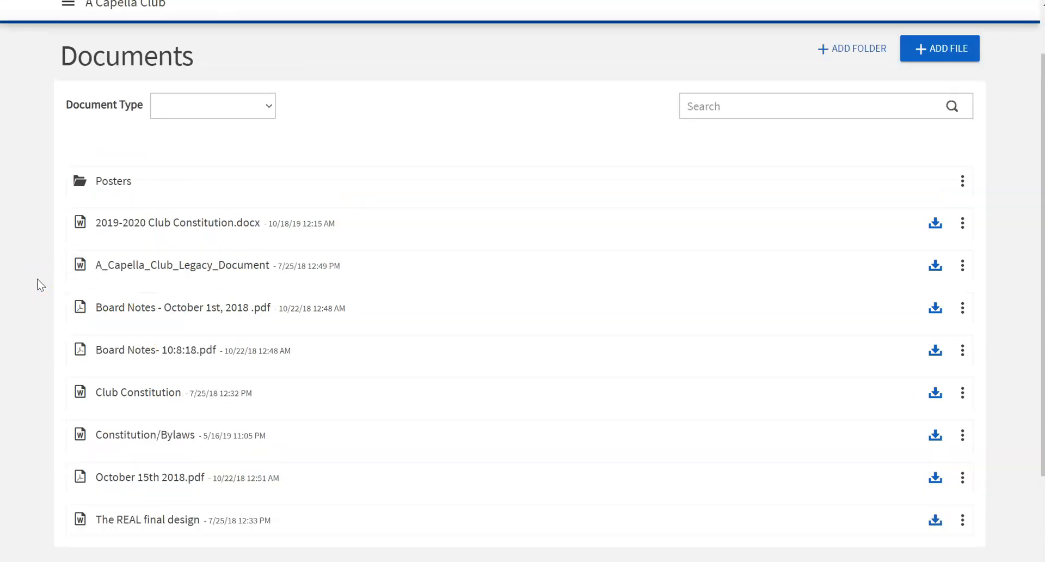
Check the Forms and Elections entries among the organization tools, and return to the documents page without opening either
click(67, 66)
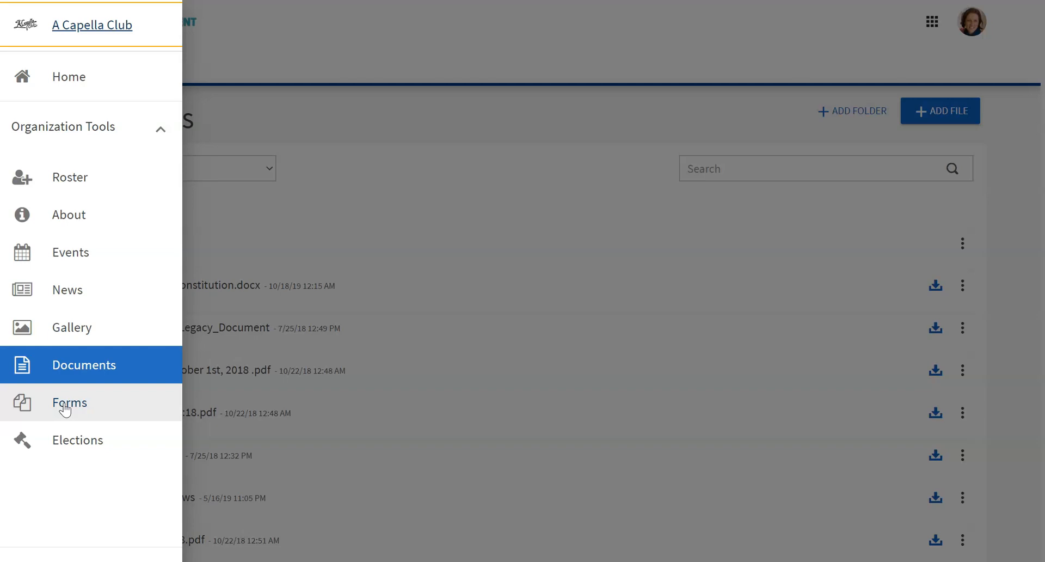
click(60, 452)
click(332, 117)
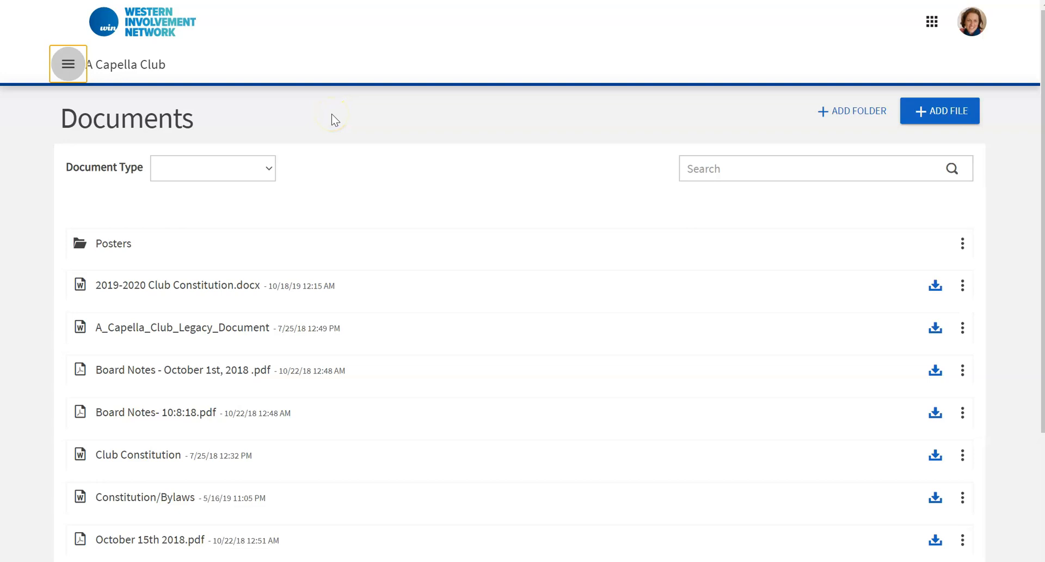